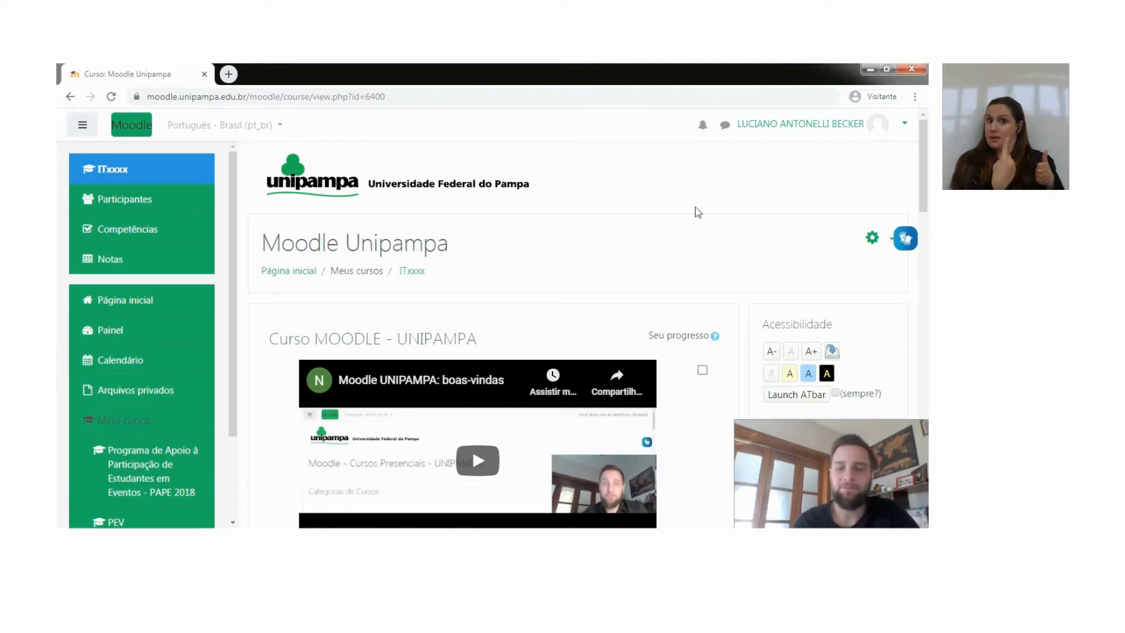
- Turn on editing mode for the Moodle Unipampa course
scroll(925, 176, "down", 1)
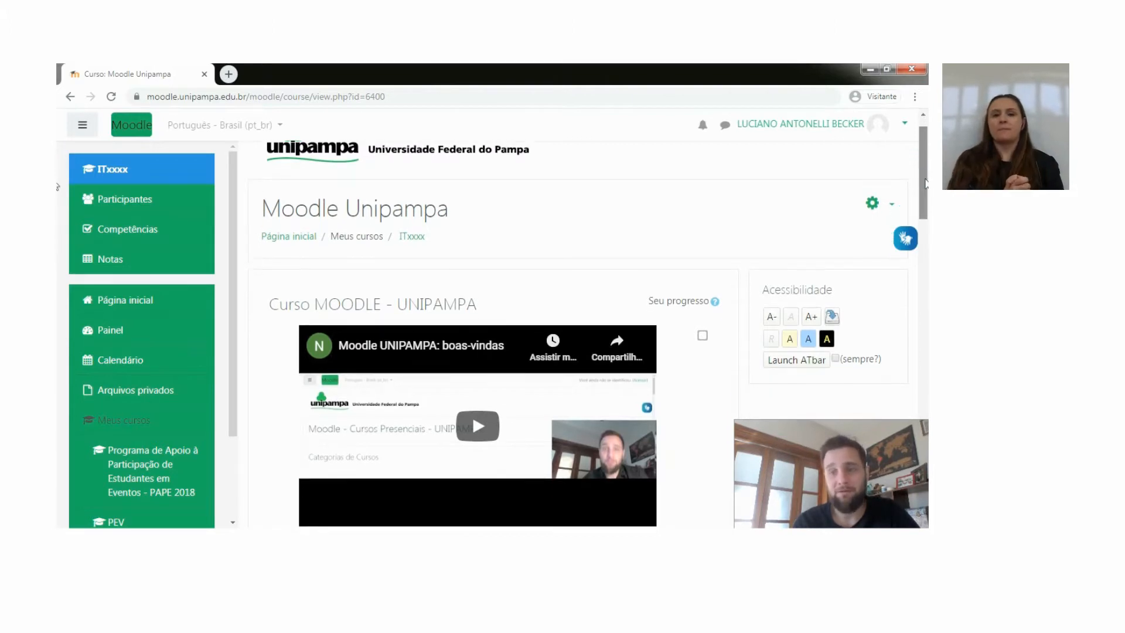
left_click(891, 188)
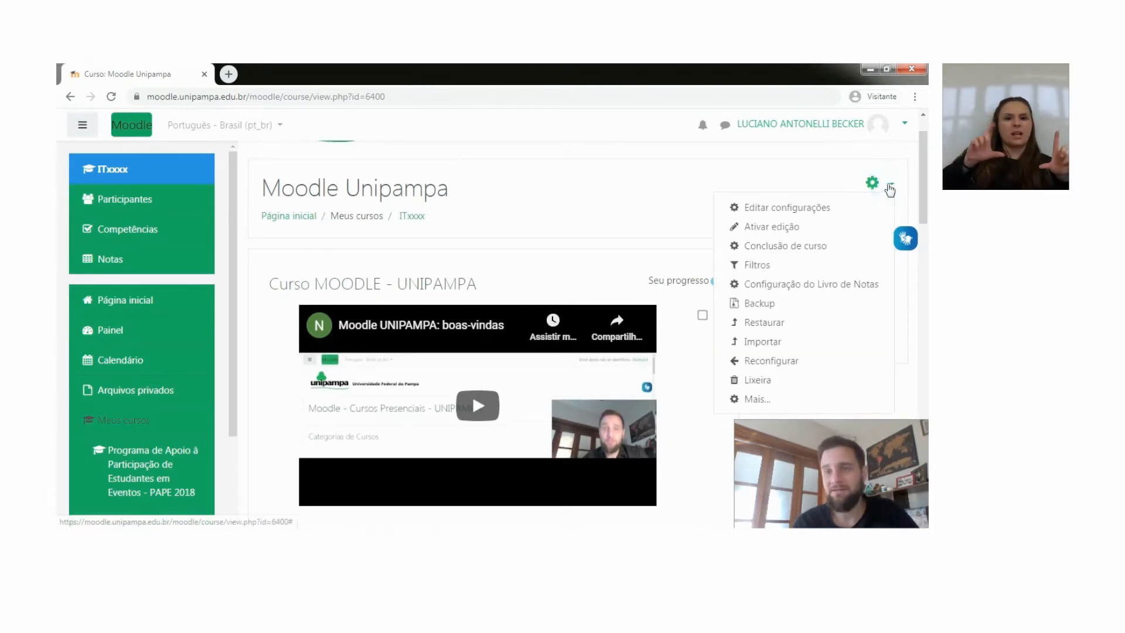
left_click(790, 227)
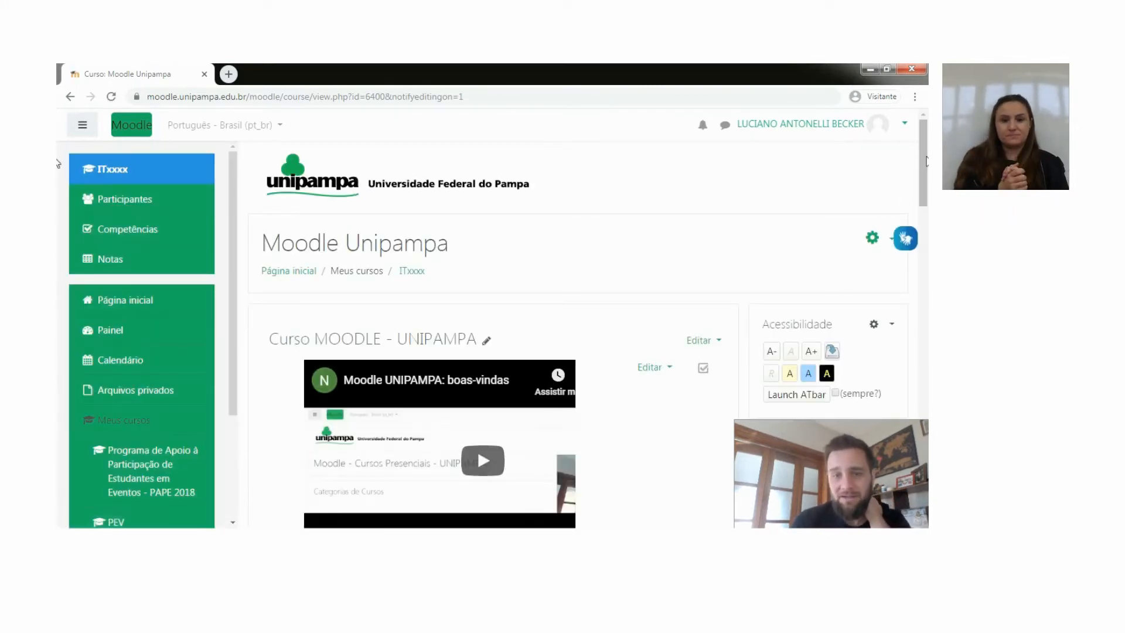
- Add a new Tarefa activity to the course section Tópico 5 - Tarefa
left_click_drag(927, 176, 927, 486)
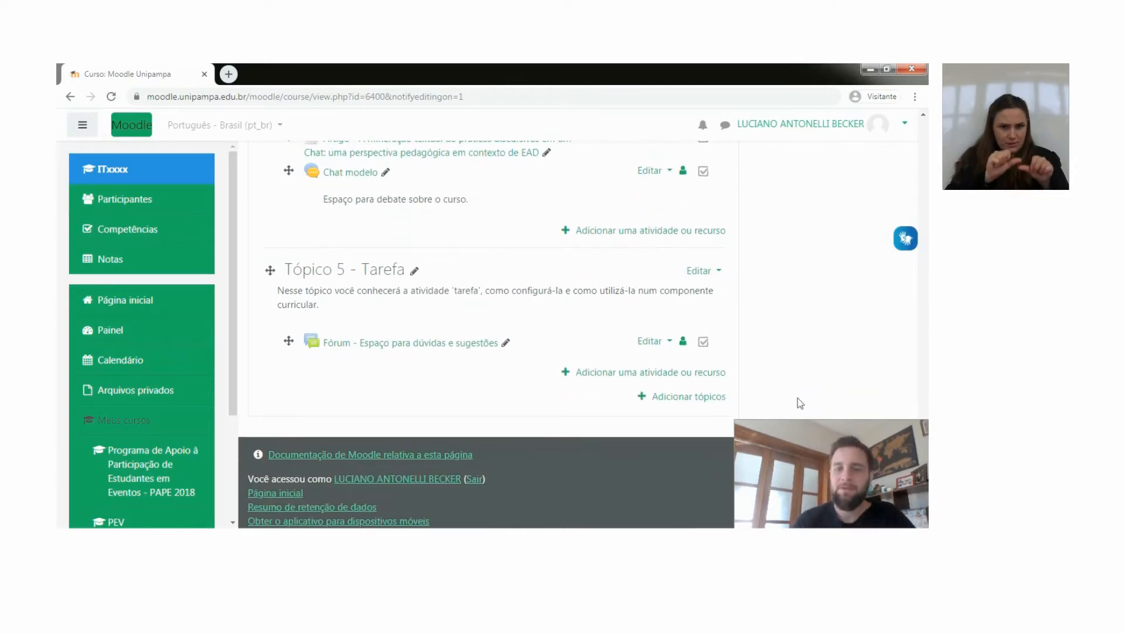
left_click(659, 381)
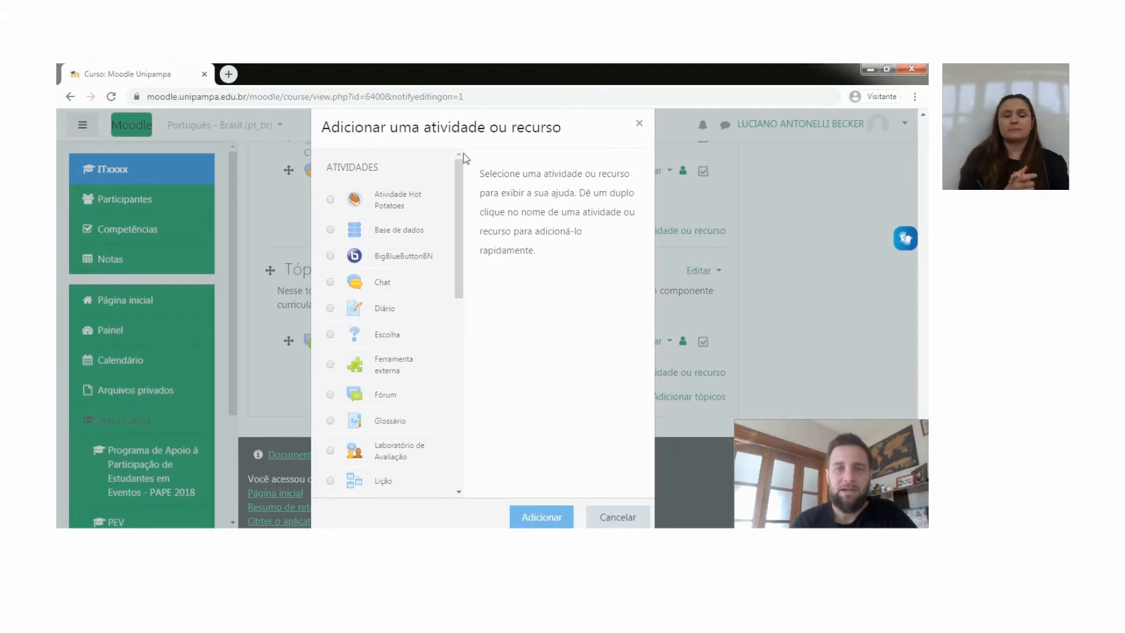
left_click_drag(461, 191, 461, 305)
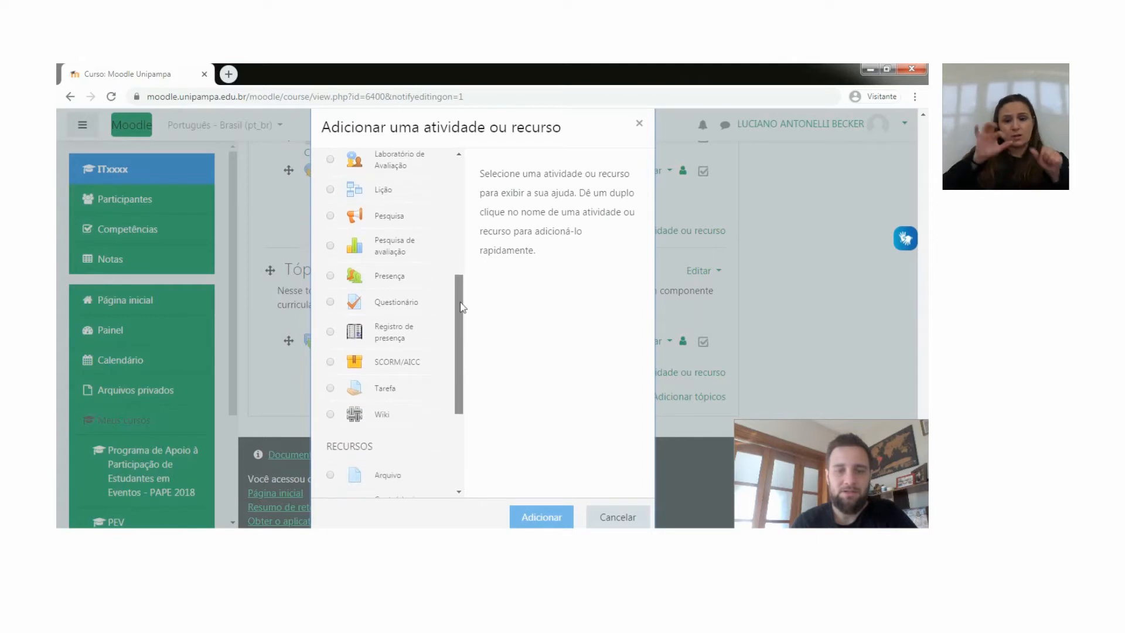
left_click(331, 389)
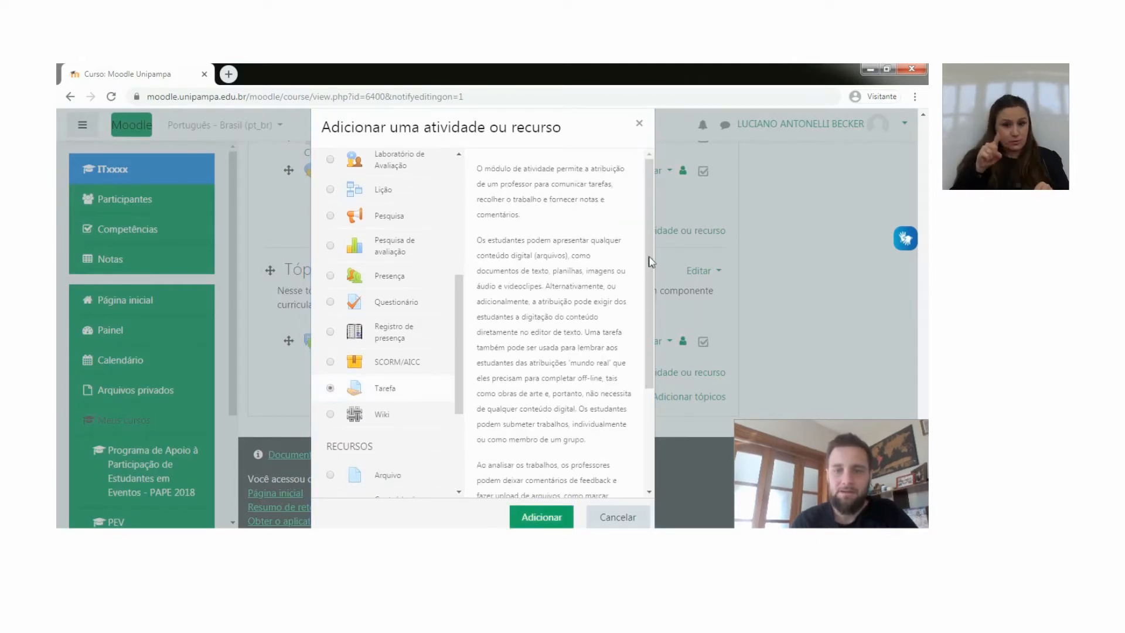
left_click_drag(648, 253, 647, 364)
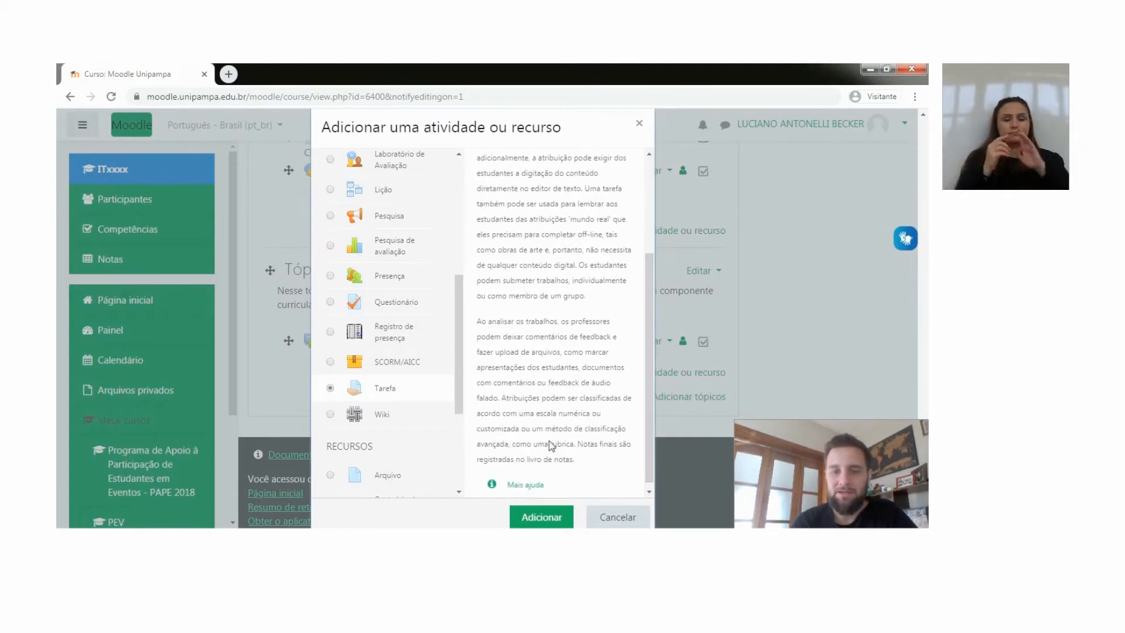
left_click(541, 518)
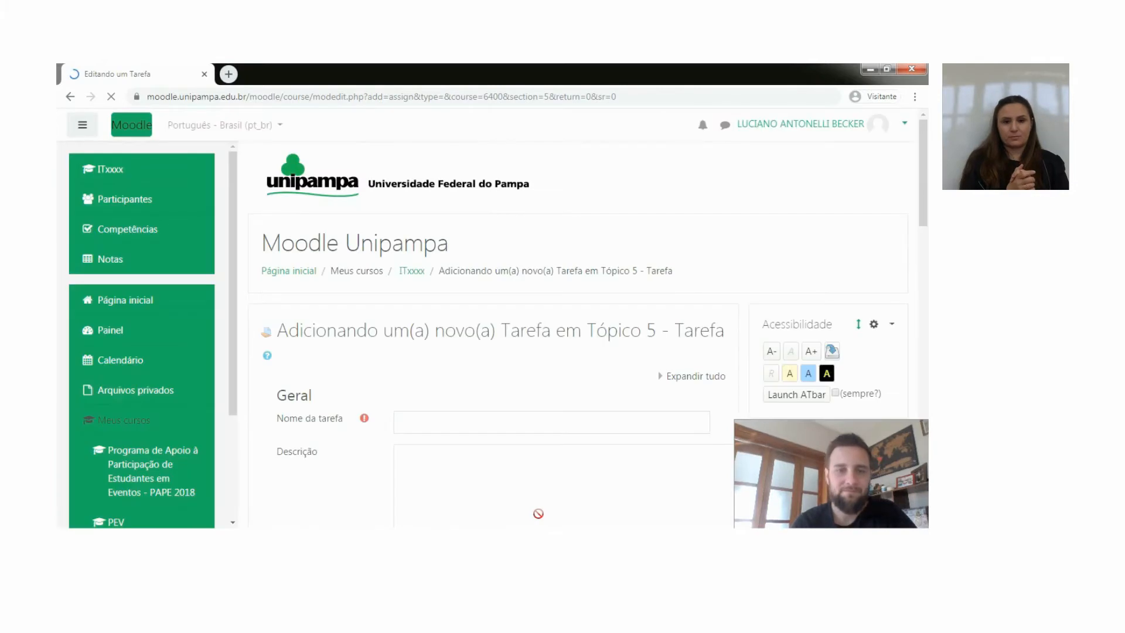
- Name the new assignment "Tarefa - exemplo do curso"
left_click_drag(924, 158, 926, 197)
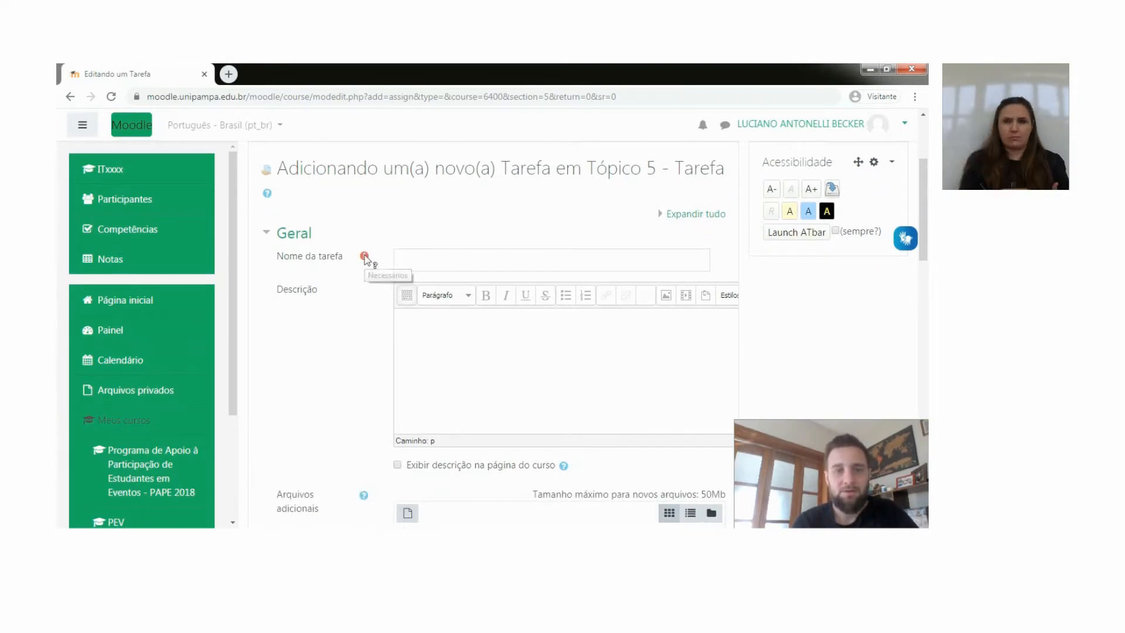
left_click(408, 262)
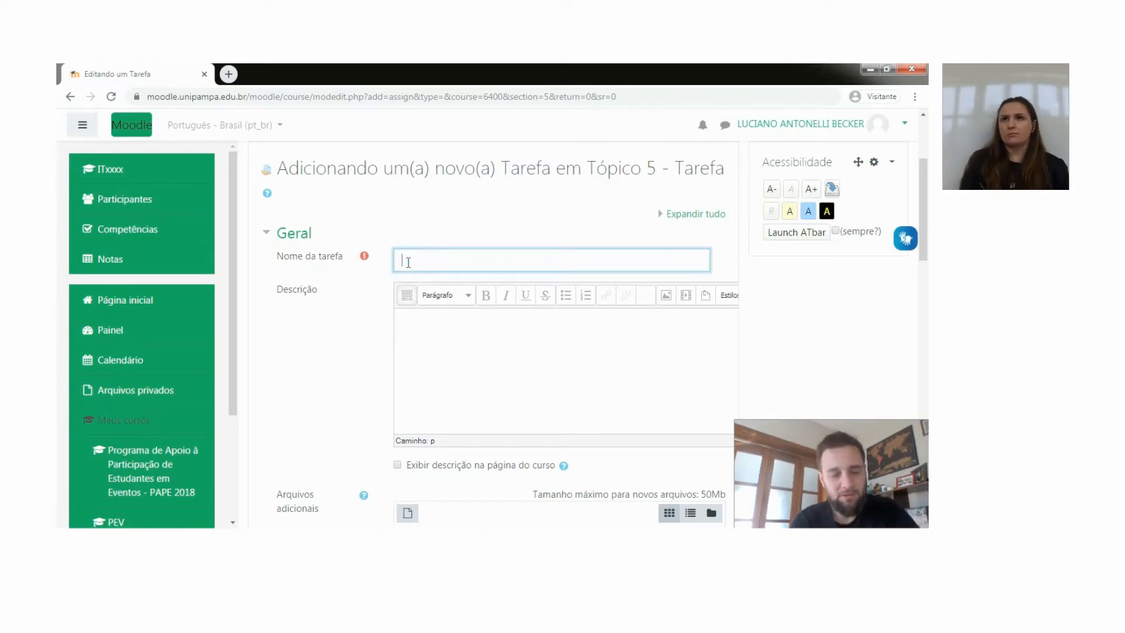
type("Tar")
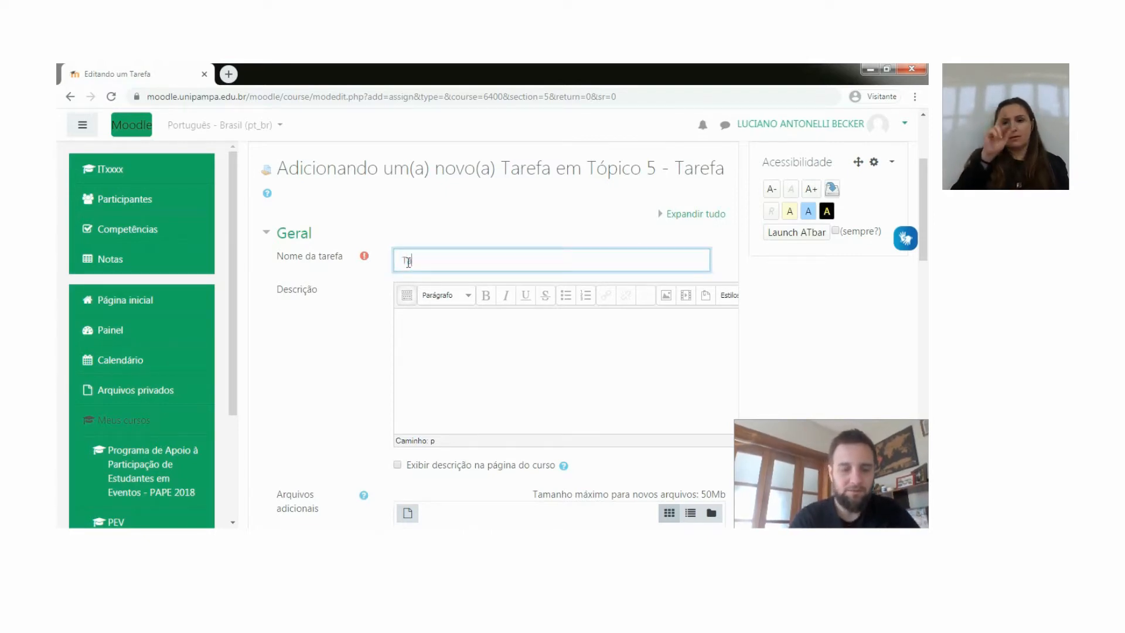
type("efa - Resumo")
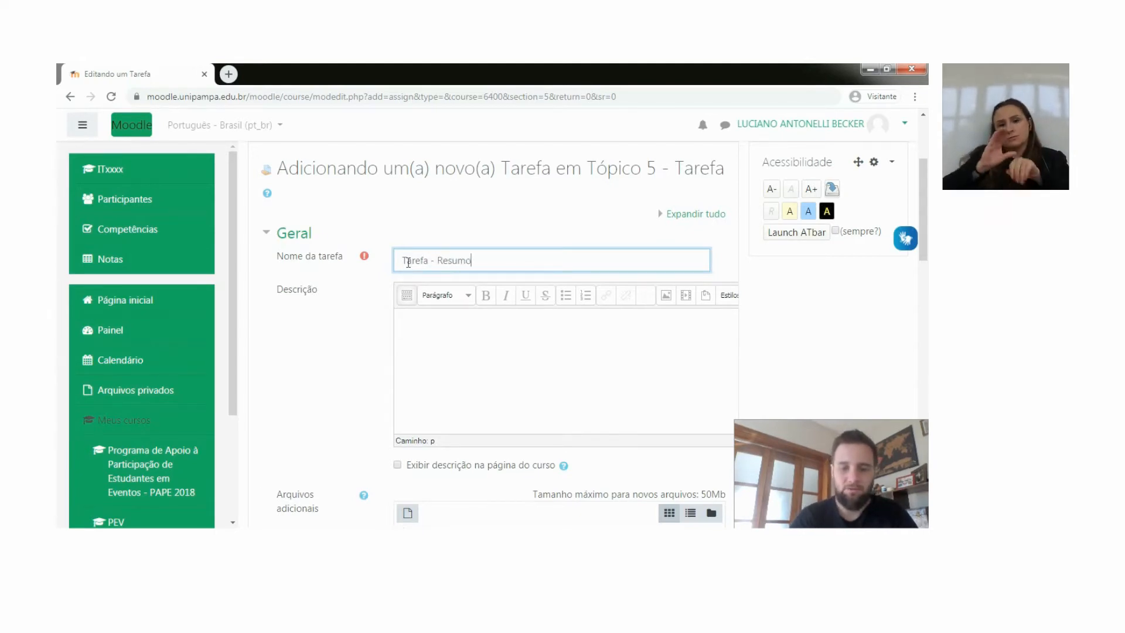
type(" do curso")
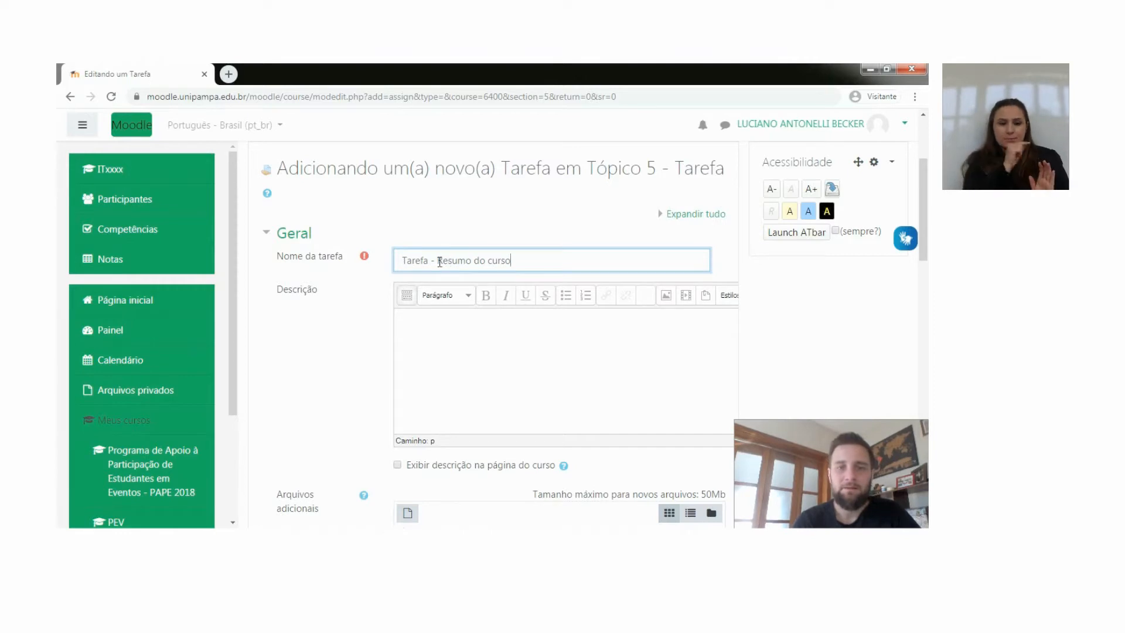
left_click_drag(438, 260, 467, 261)
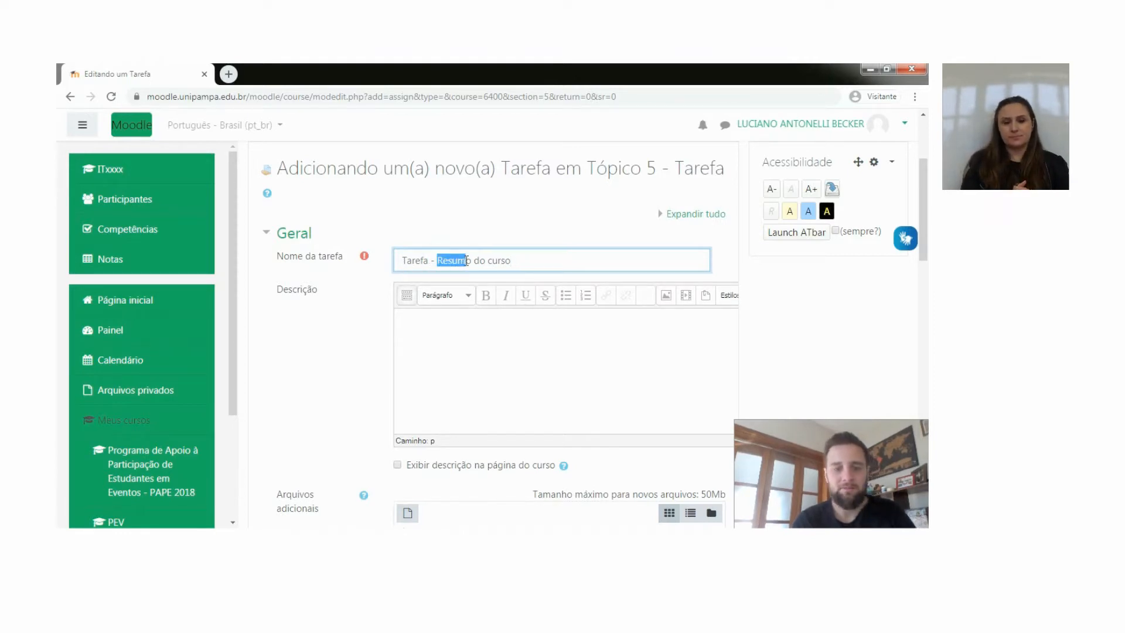
type("exe")
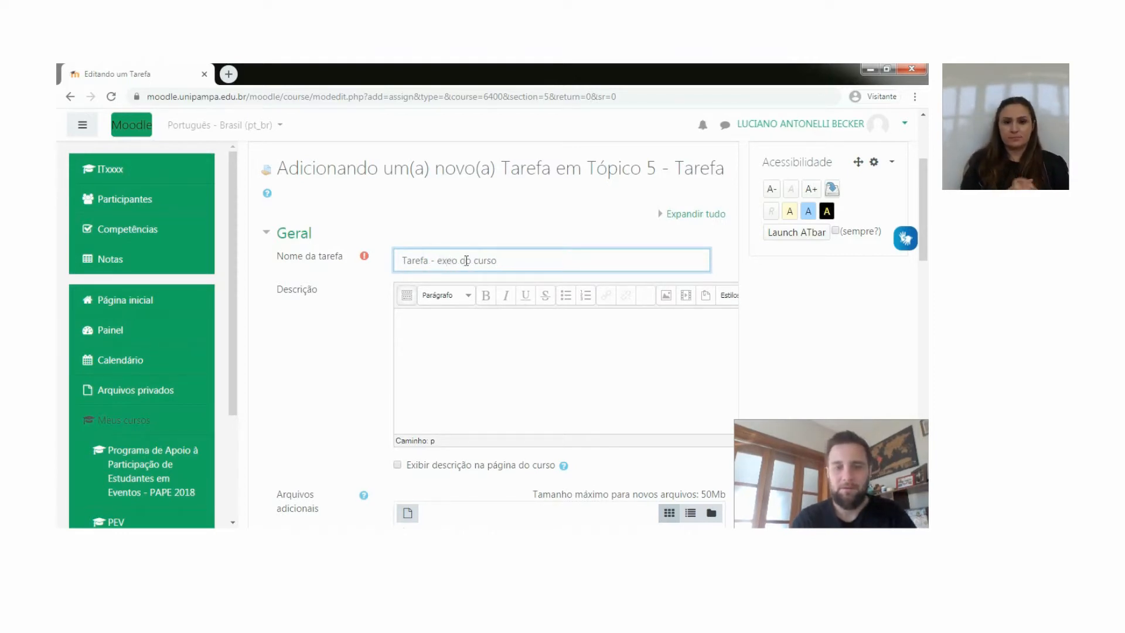
type("mpl")
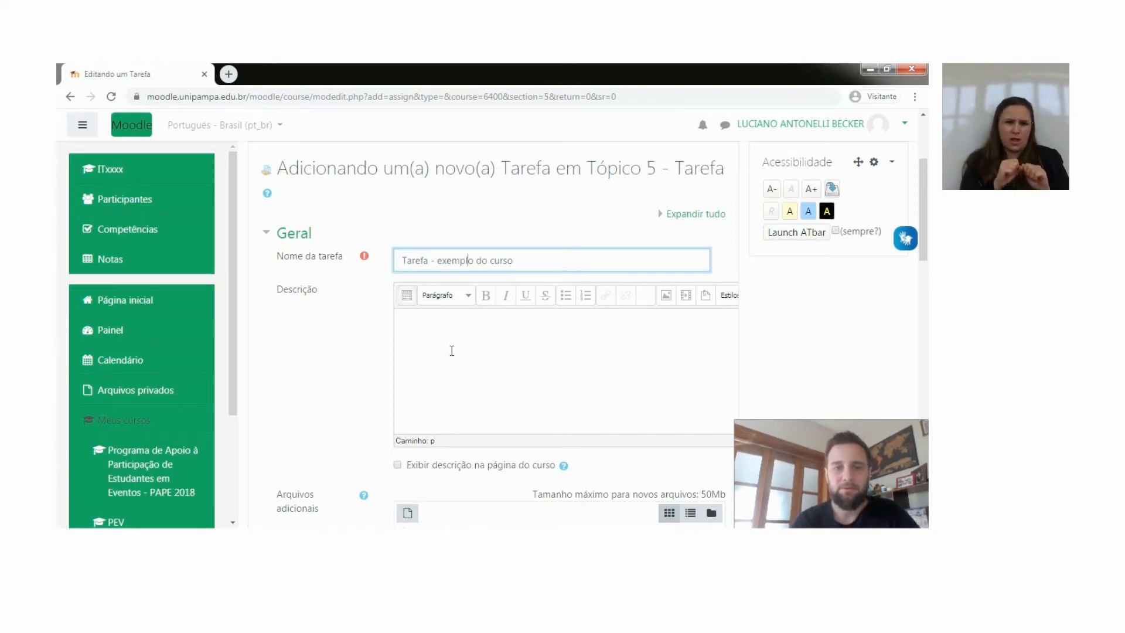
left_click(418, 321)
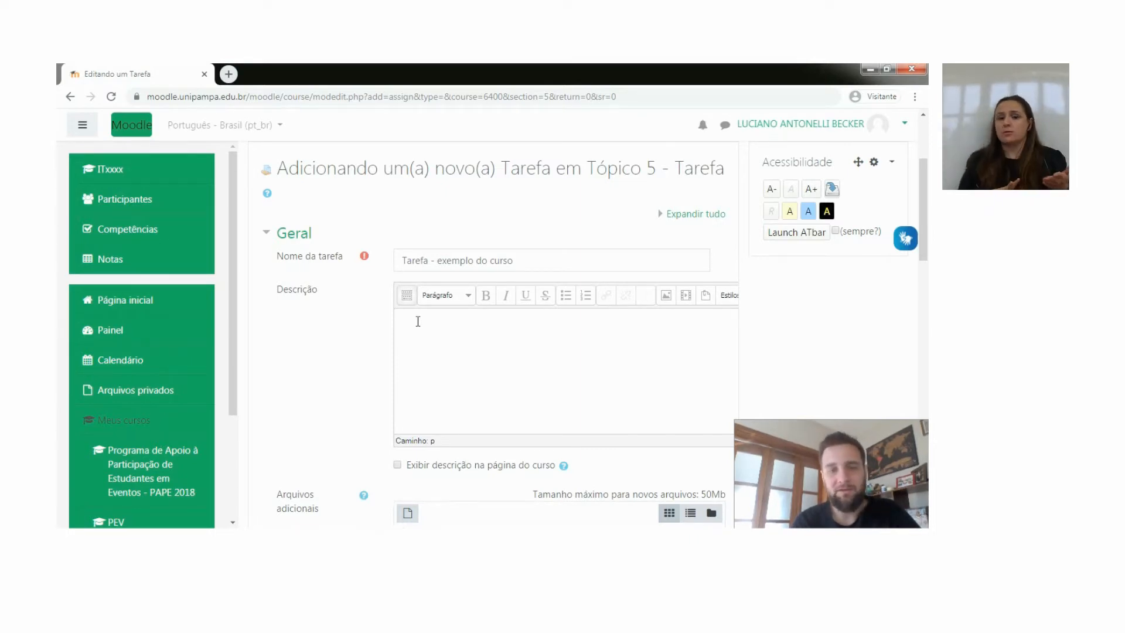
left_click(402, 317)
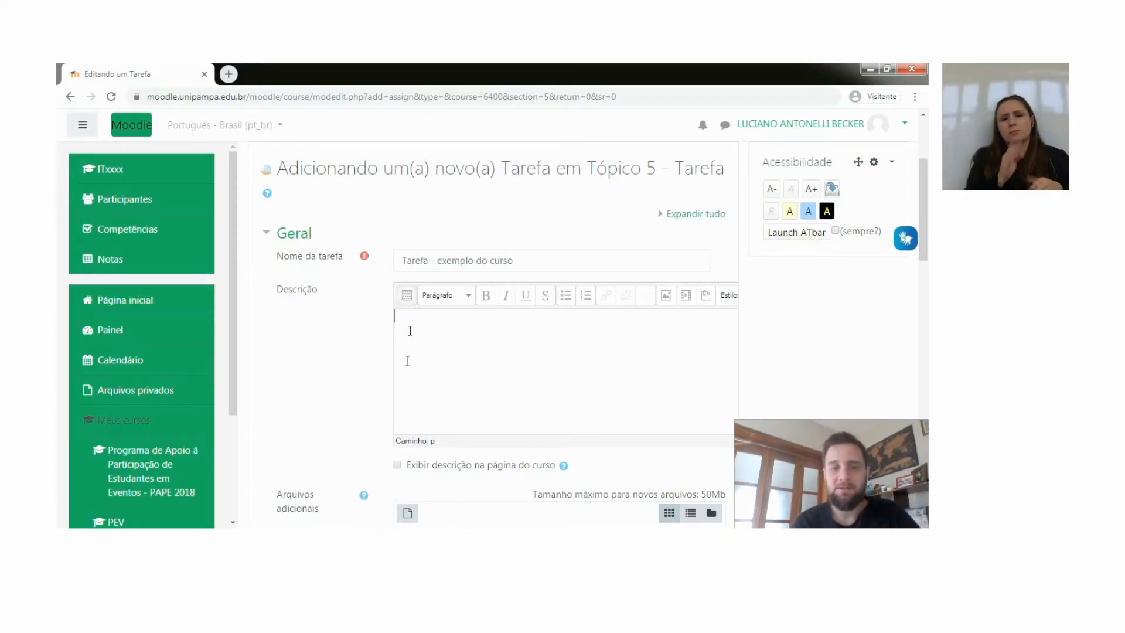
left_click(401, 467)
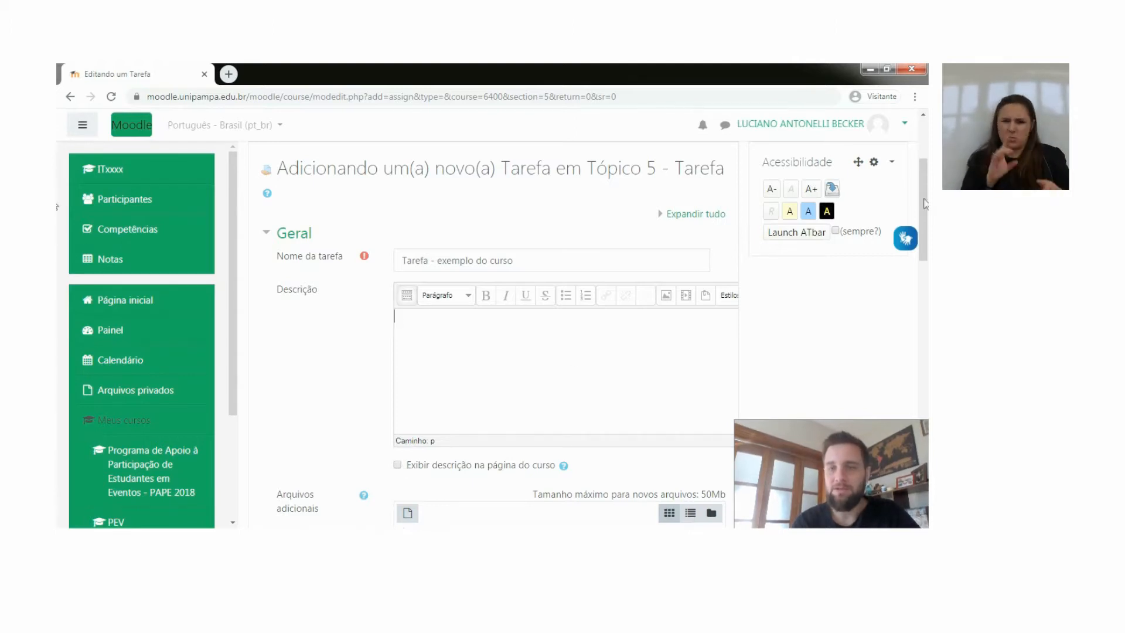
- Disable the submission start date, due date and grading reminder under Disponibilidade, and collapse that section
scroll(925, 206, "down", 2)
left_click_drag(926, 213, 926, 262)
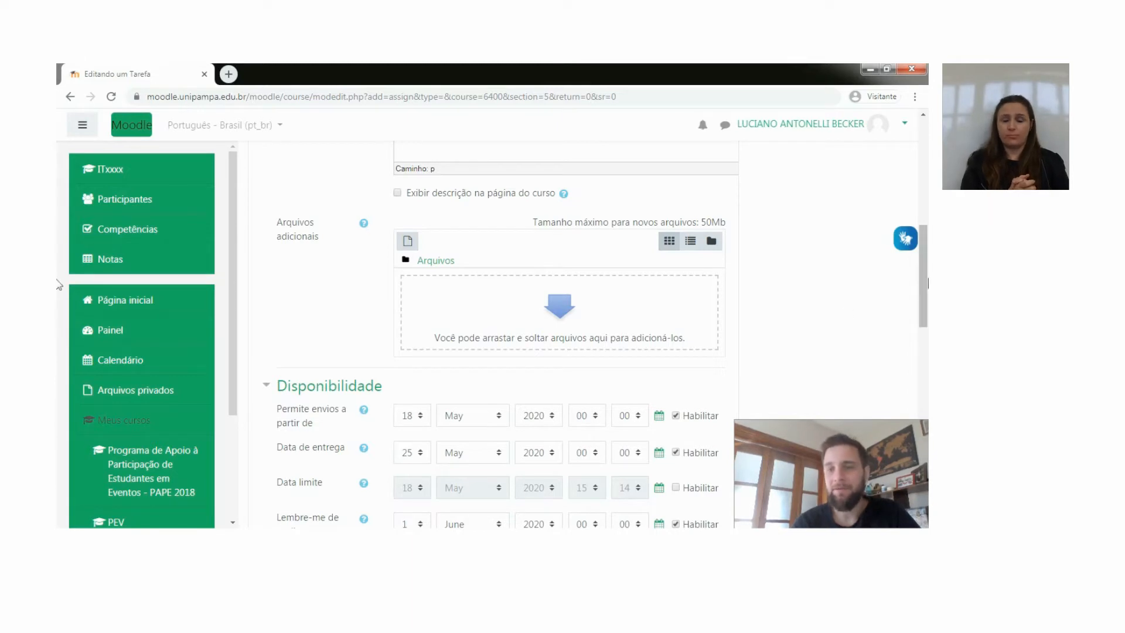
left_click_drag(926, 260, 926, 298)
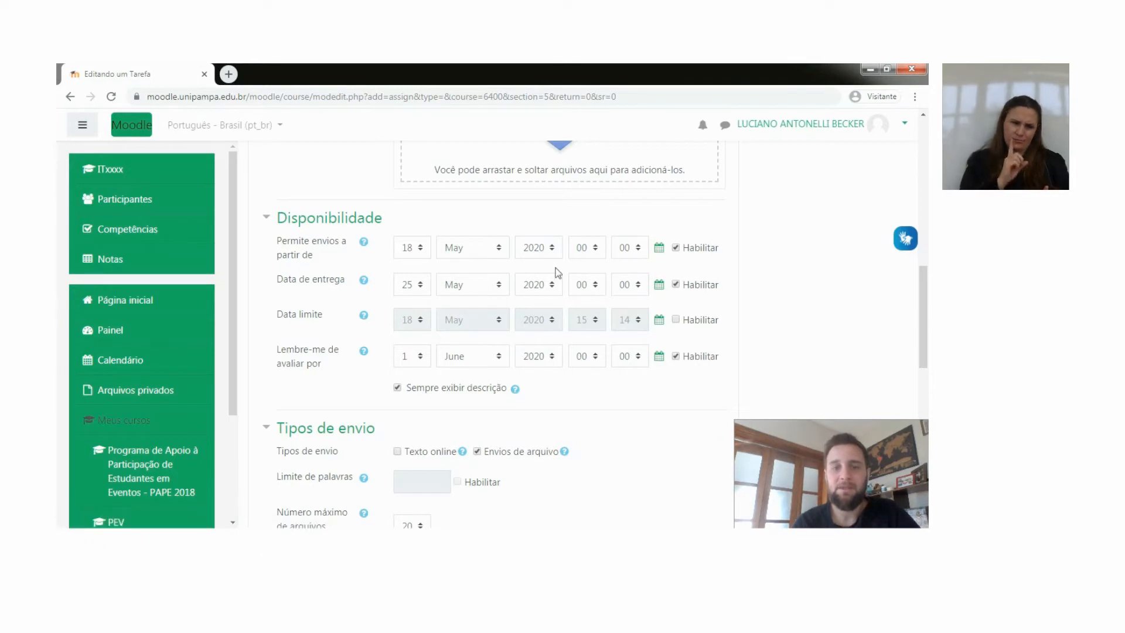
left_click(677, 249)
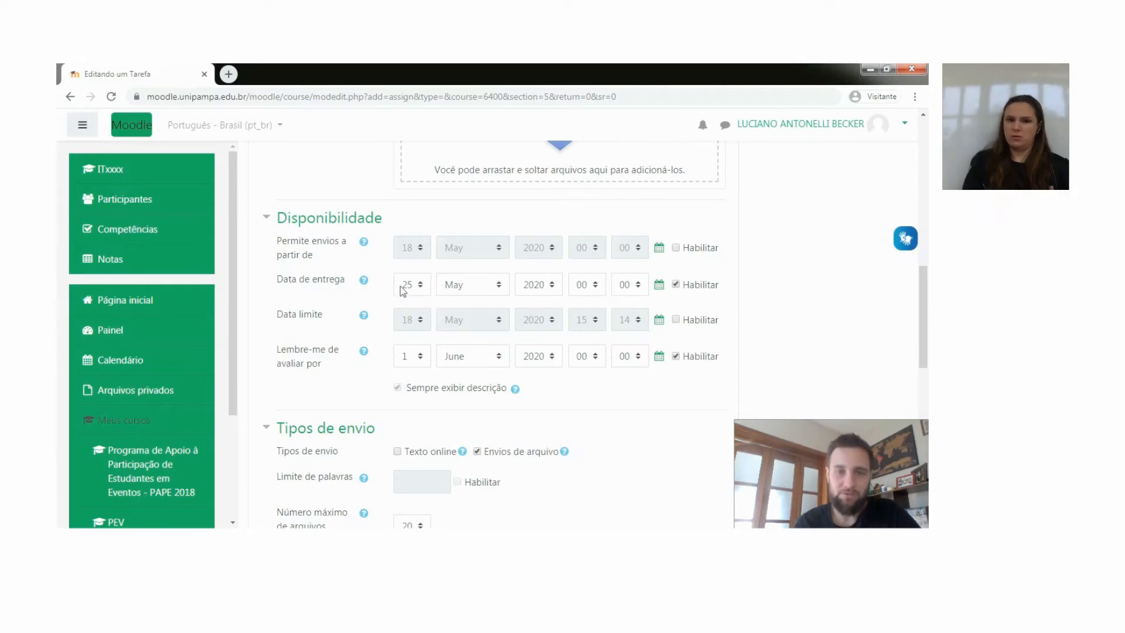
left_click(677, 285)
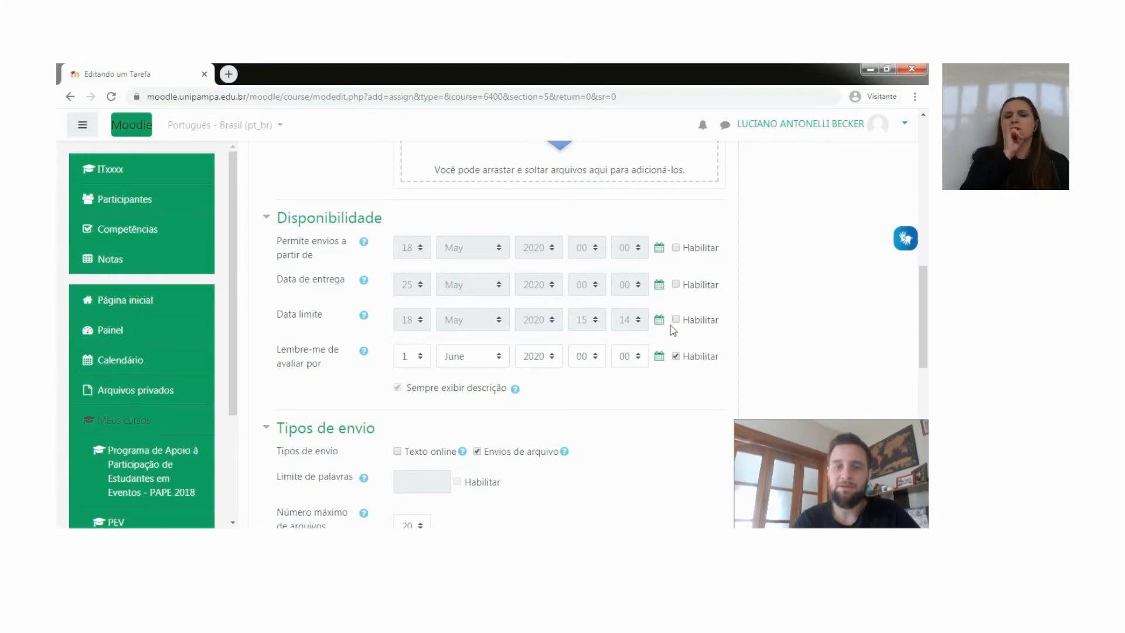
left_click(675, 356)
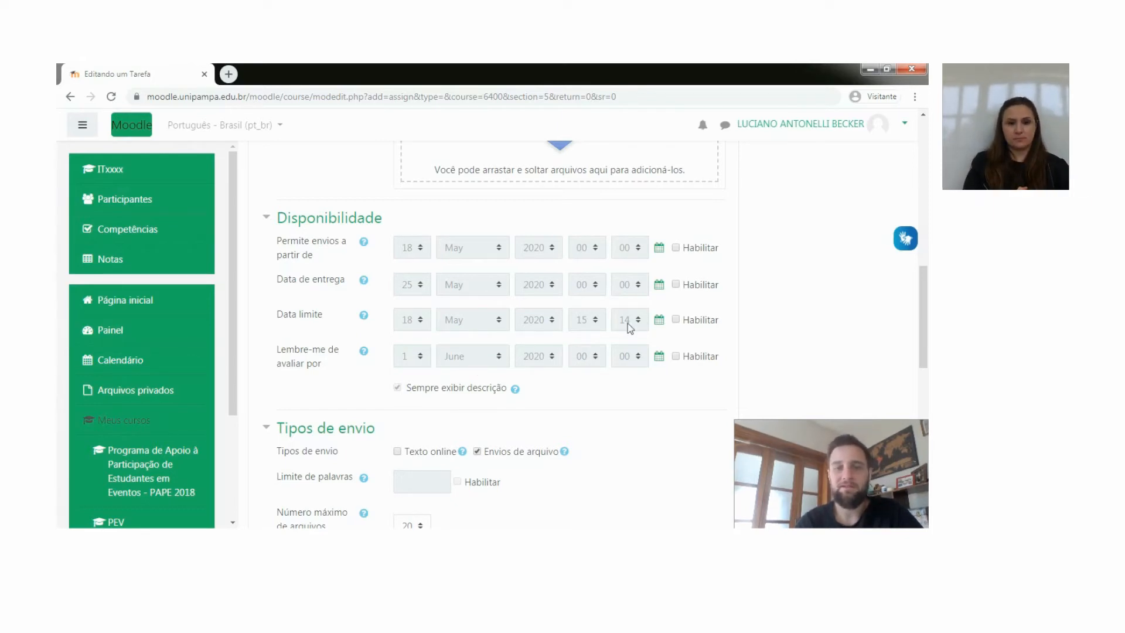
left_click(268, 222)
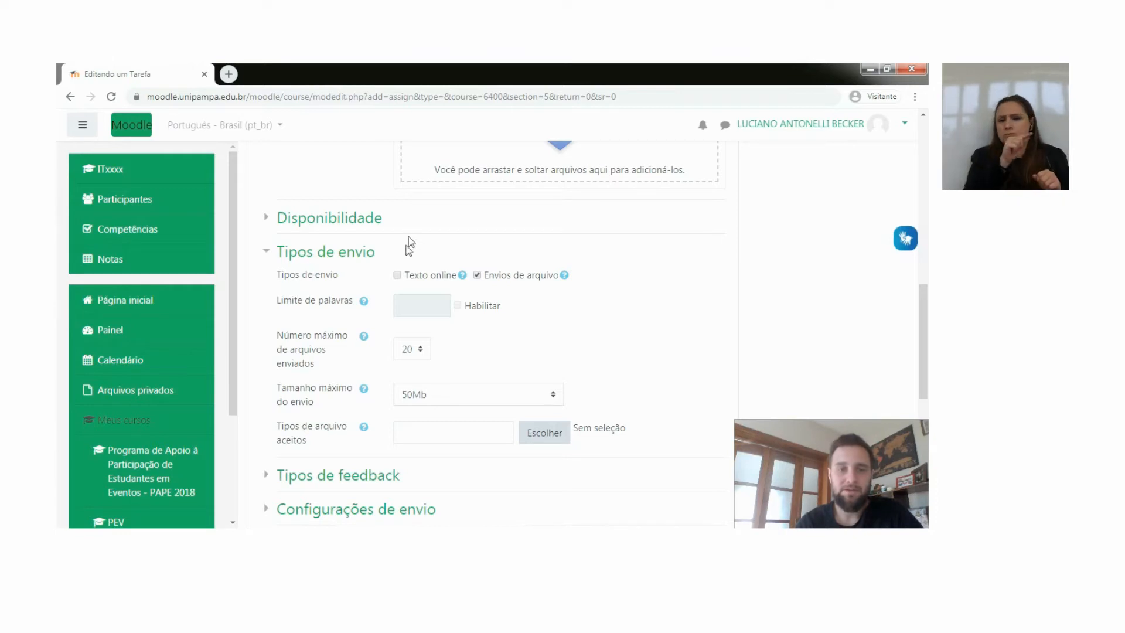
- Enable Texto online as a submission type and set its word limit to 3000
left_click(398, 277)
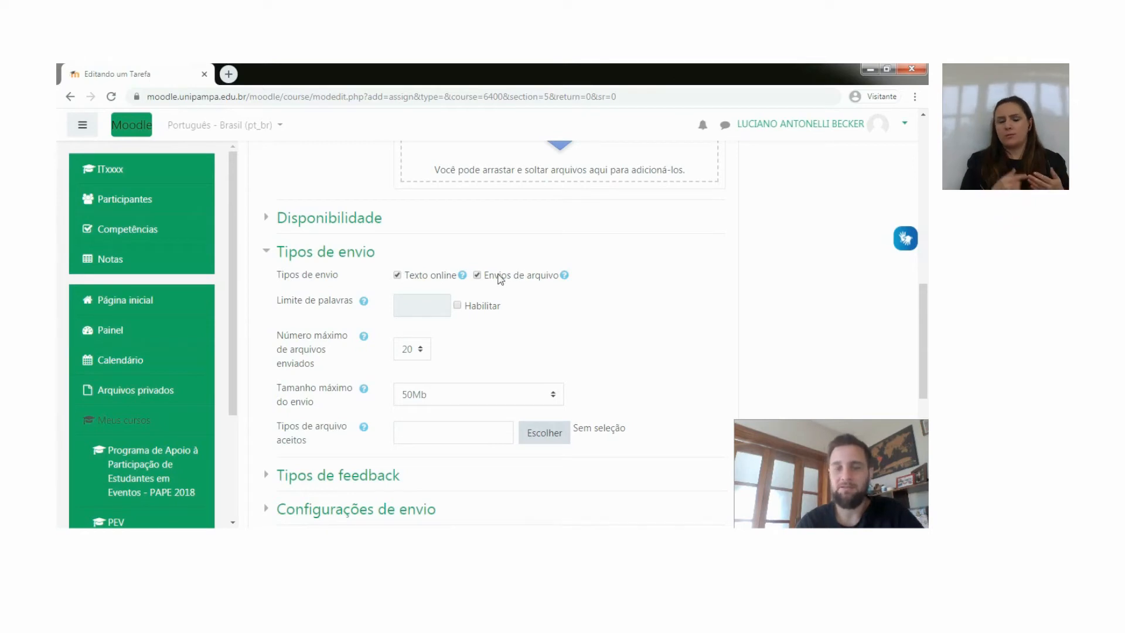
left_click(398, 277)
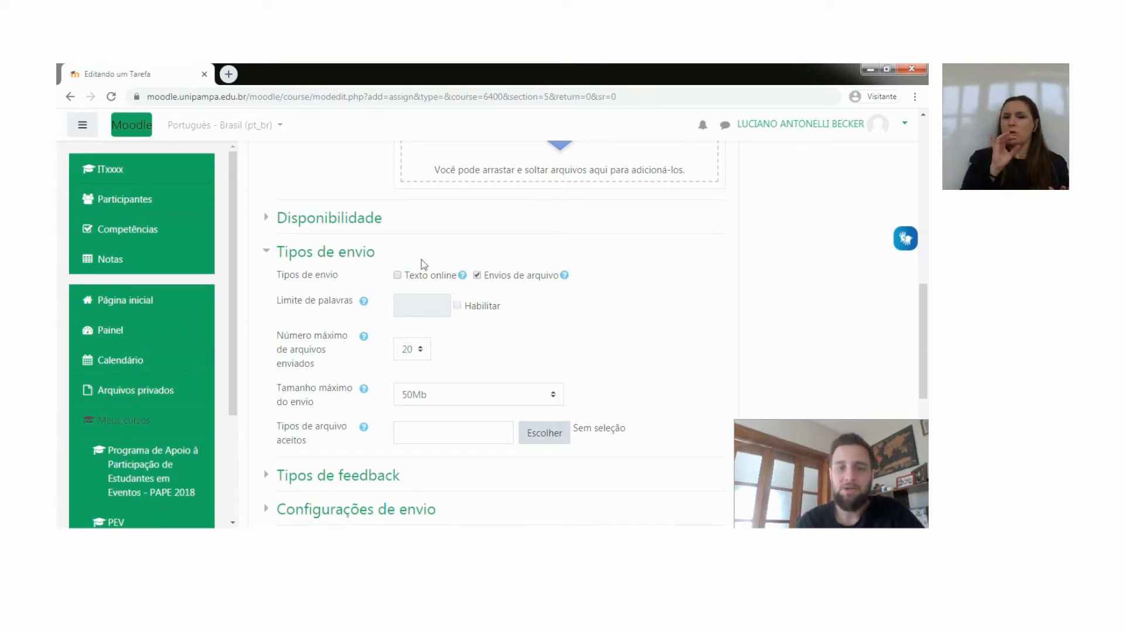
left_click(398, 276)
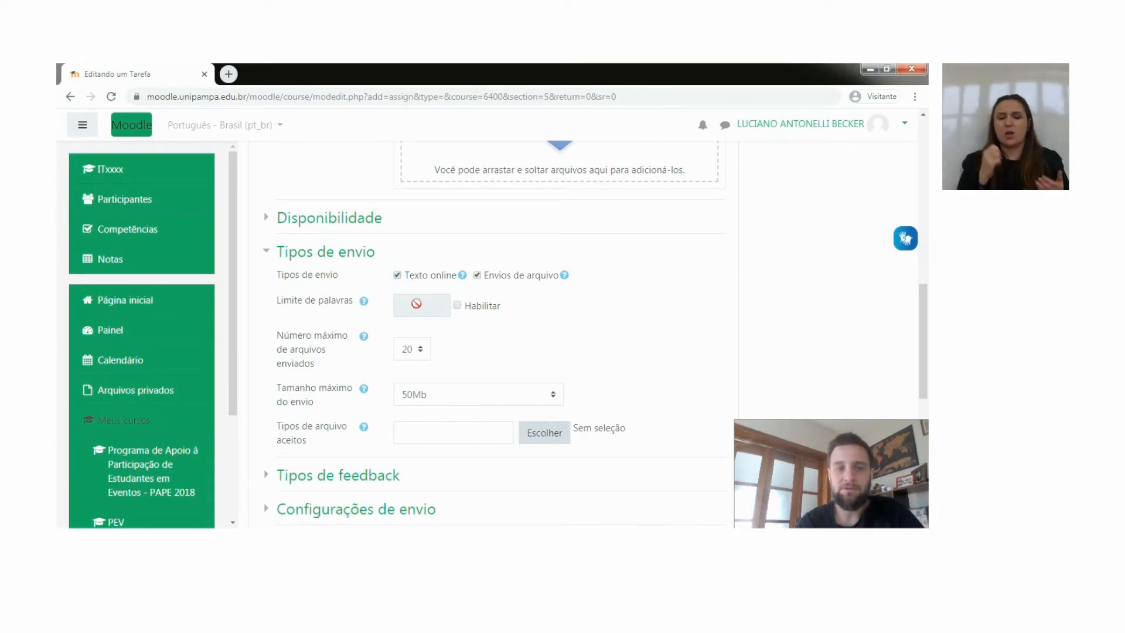
left_click(458, 305)
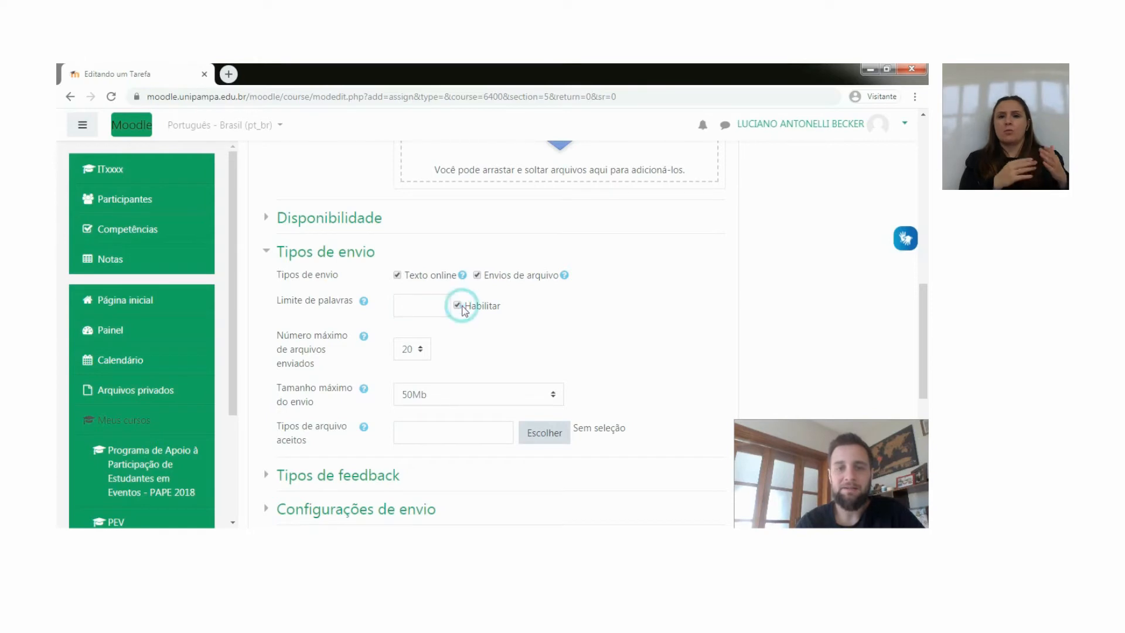
left_click(402, 305)
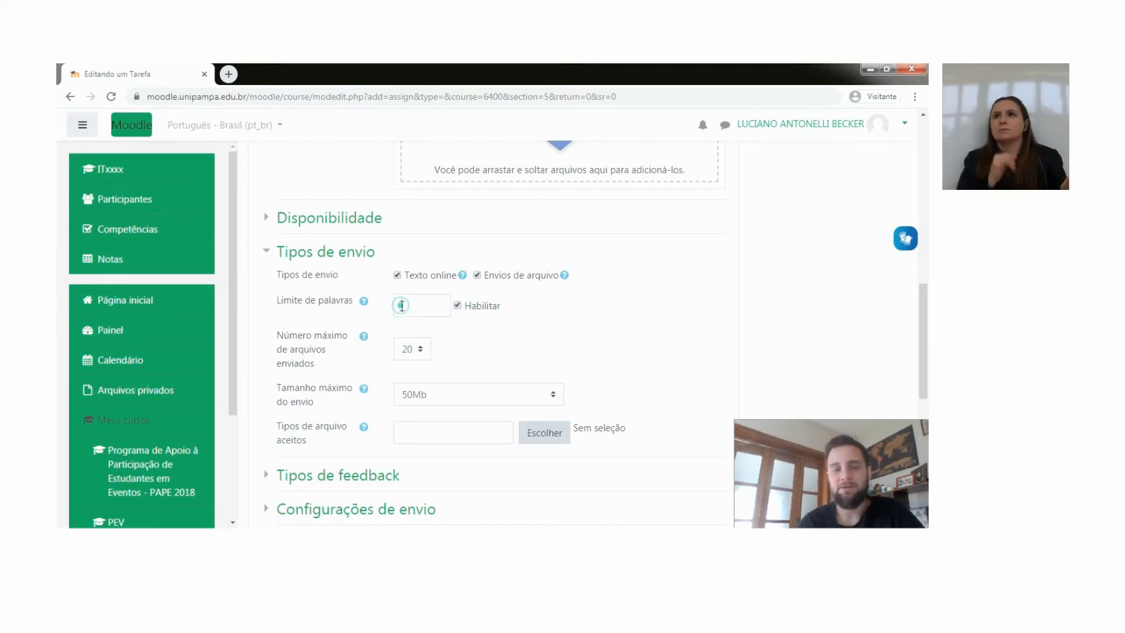
type("3000")
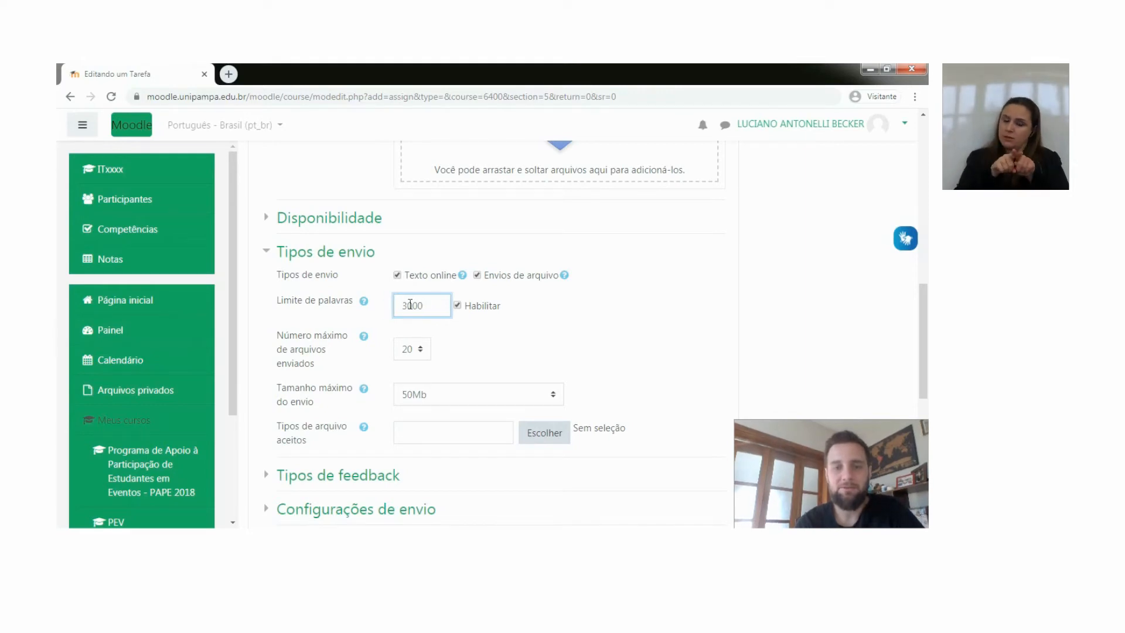
- Clear and disable the word limit, and turn off Texto online as a submission type
left_click_drag(424, 305, 405, 308)
key("BackSpace")
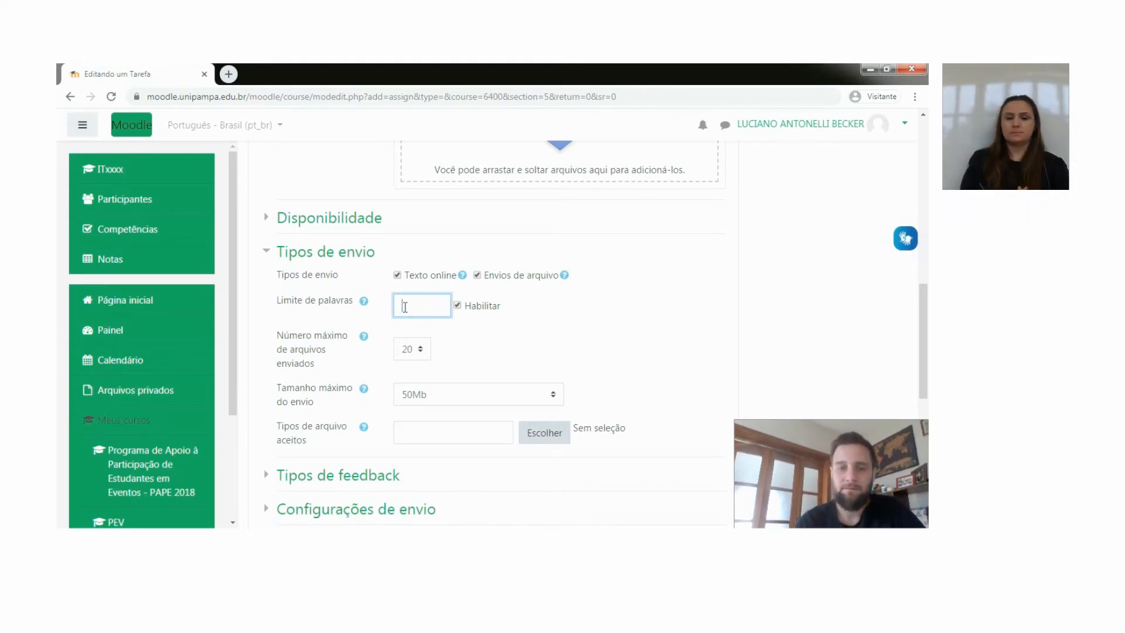
key("BackSpace")
left_click(397, 275)
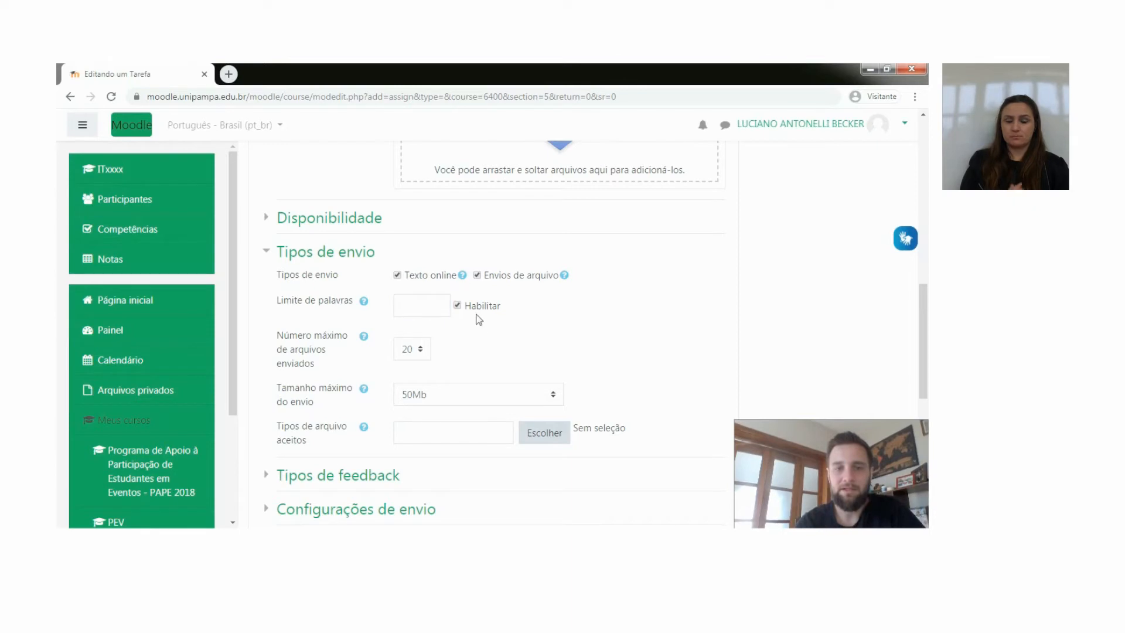
left_click(457, 305)
left_click(398, 275)
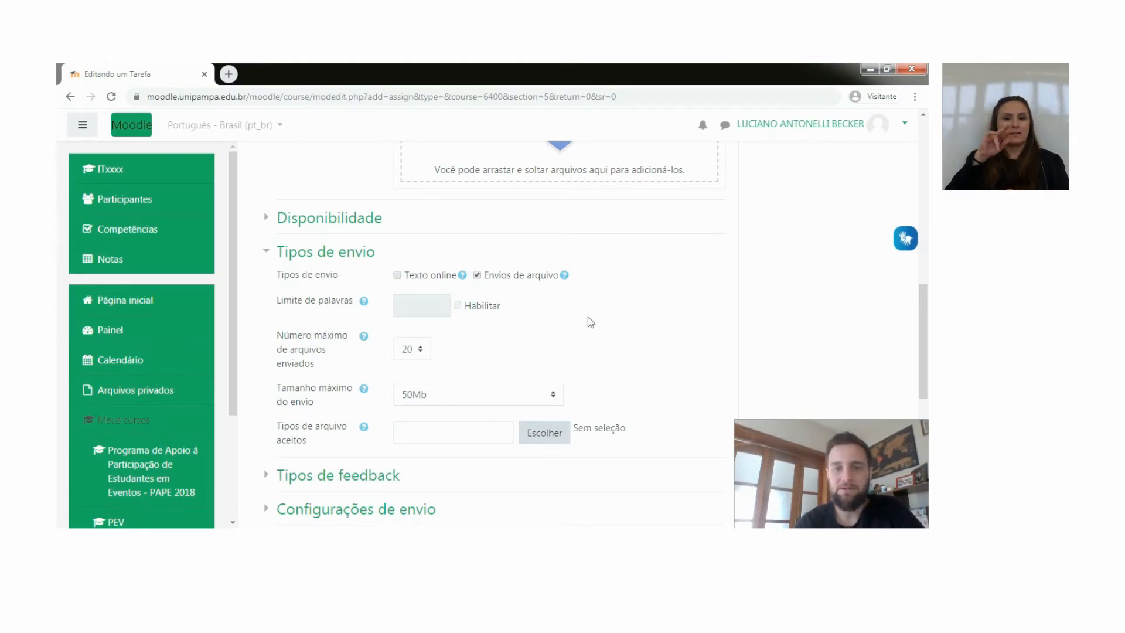
- Check the help for the maximum number of uploaded files and set that limit to 1
left_click_drag(923, 313, 925, 337)
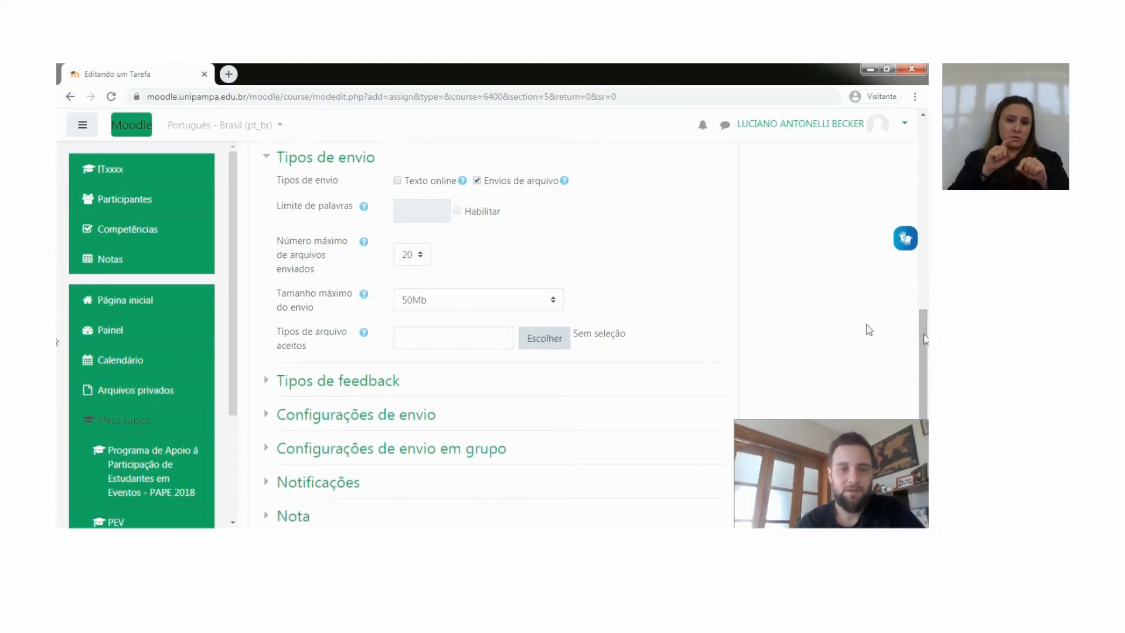
left_click(362, 239)
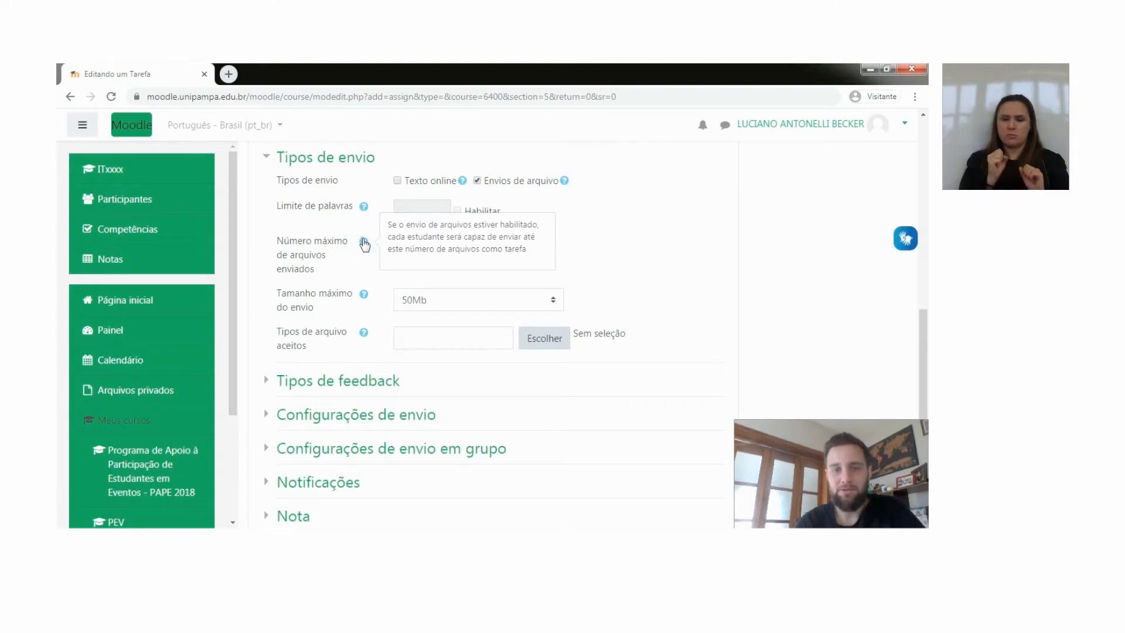
left_click(614, 241)
left_click(410, 254)
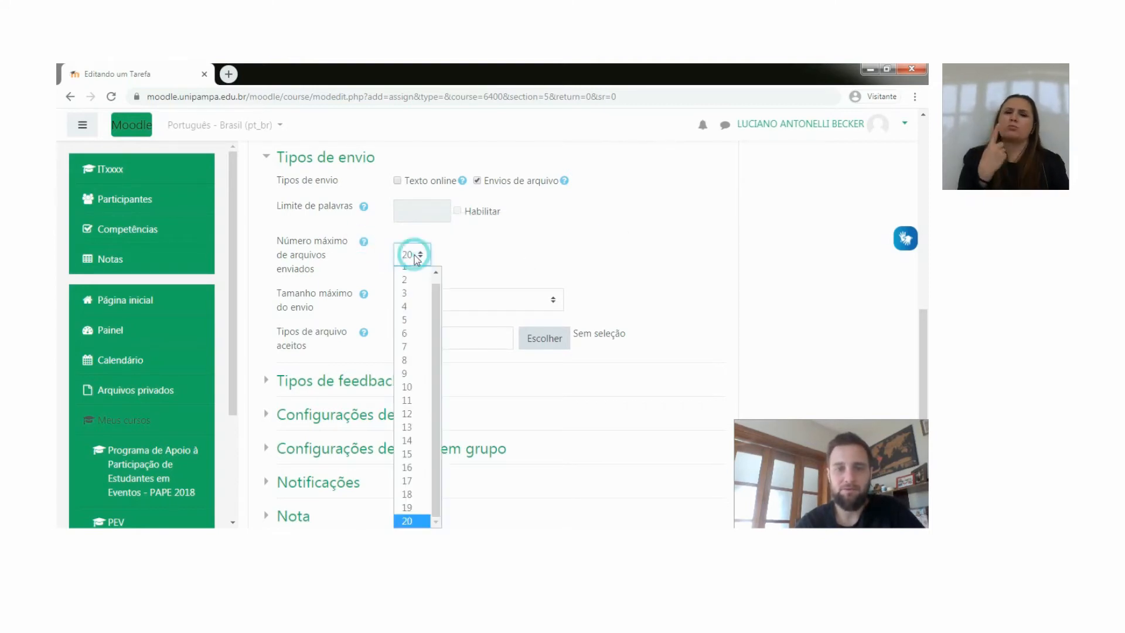
left_click(408, 275)
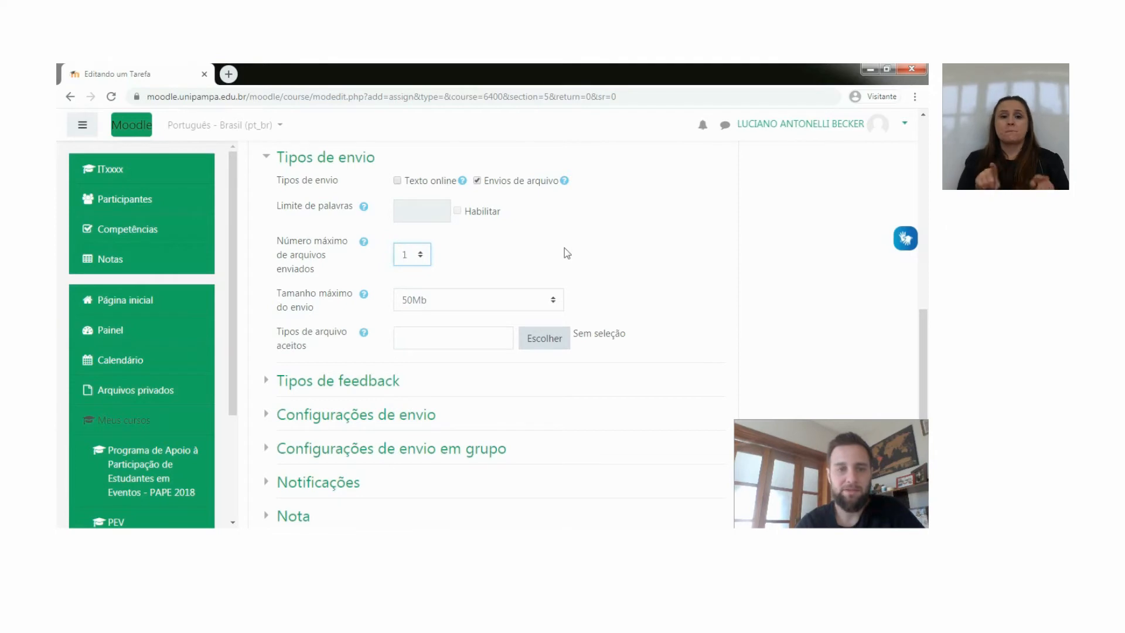
- Examine the maximum submission size choices and the accepted file types field under Tipos de envio
left_click(476, 302)
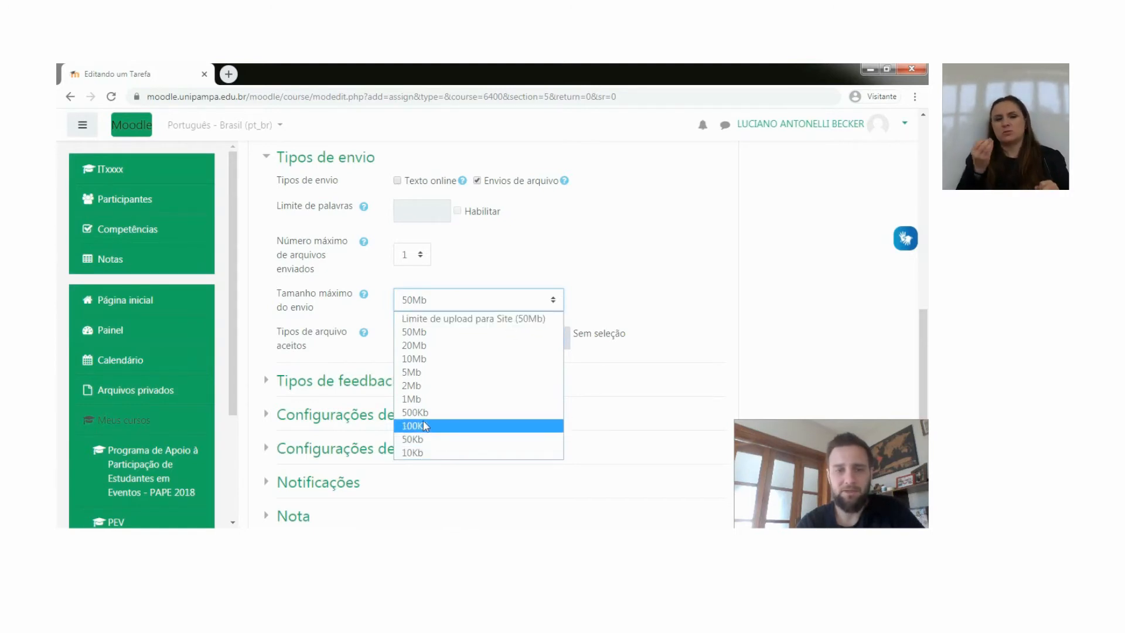
left_click(583, 256)
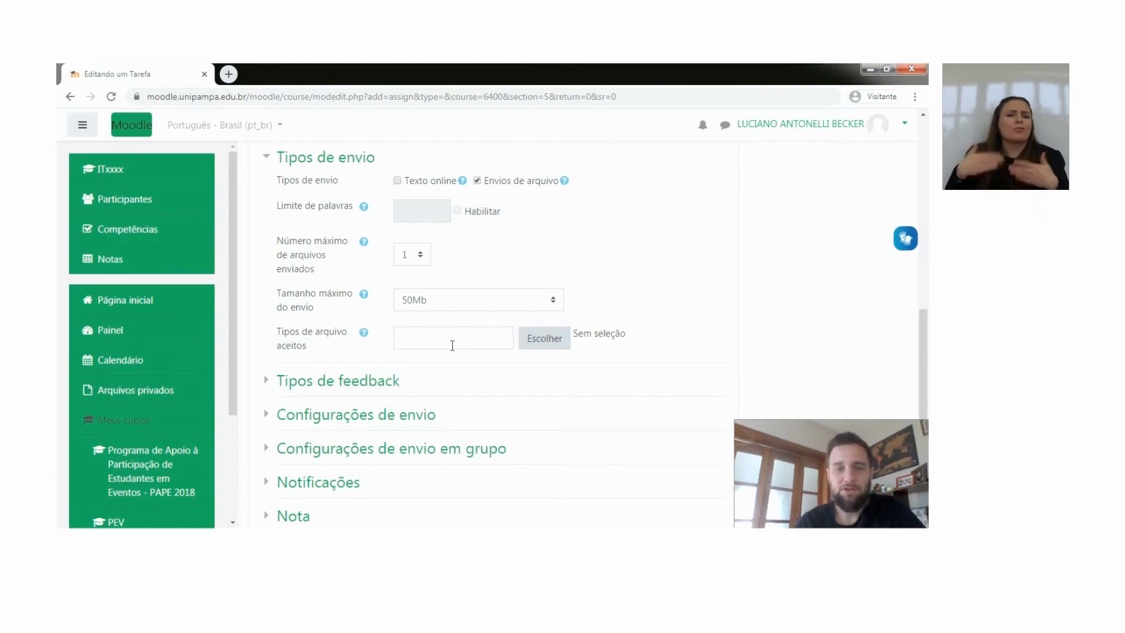
left_click(415, 332)
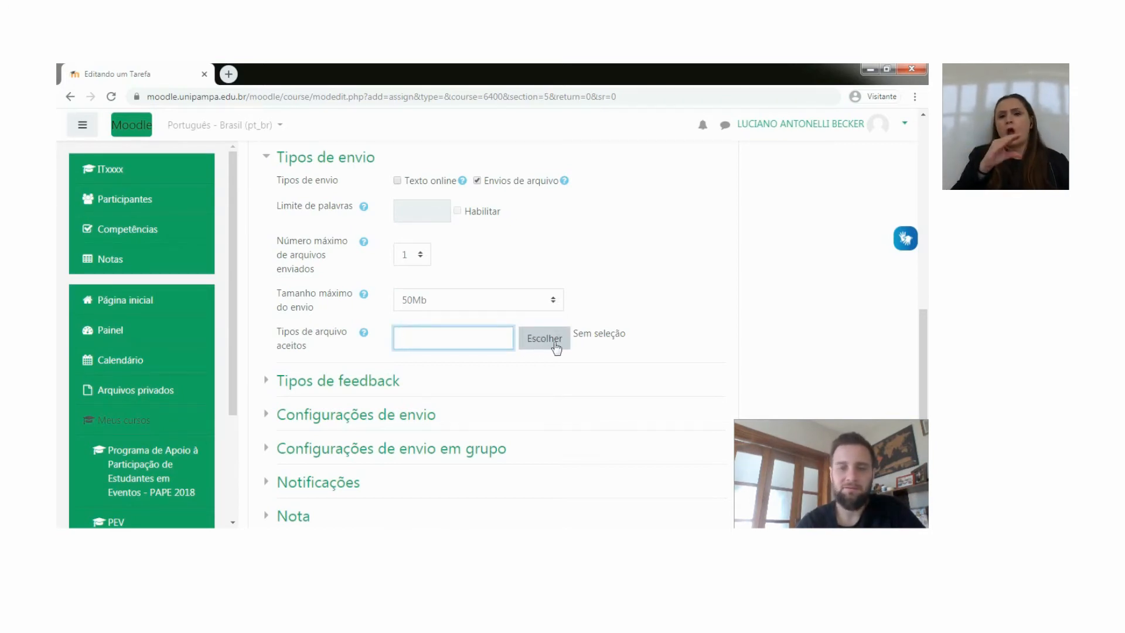
- Collapse Tipos de envio and review the options under Tipos de feedback
left_click(267, 159)
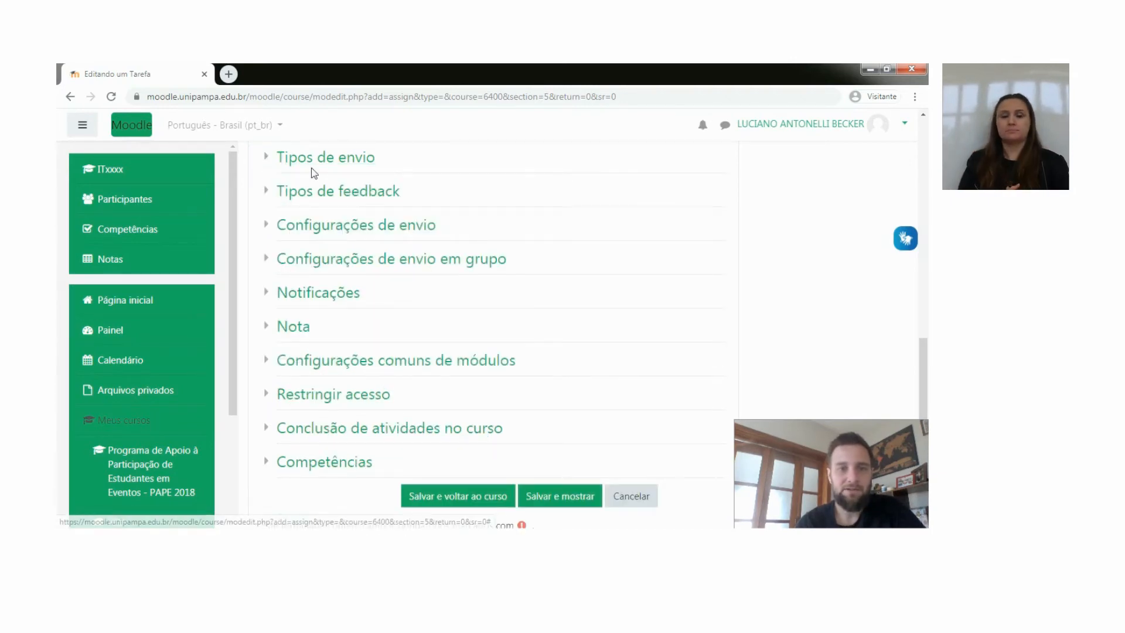
left_click(267, 194)
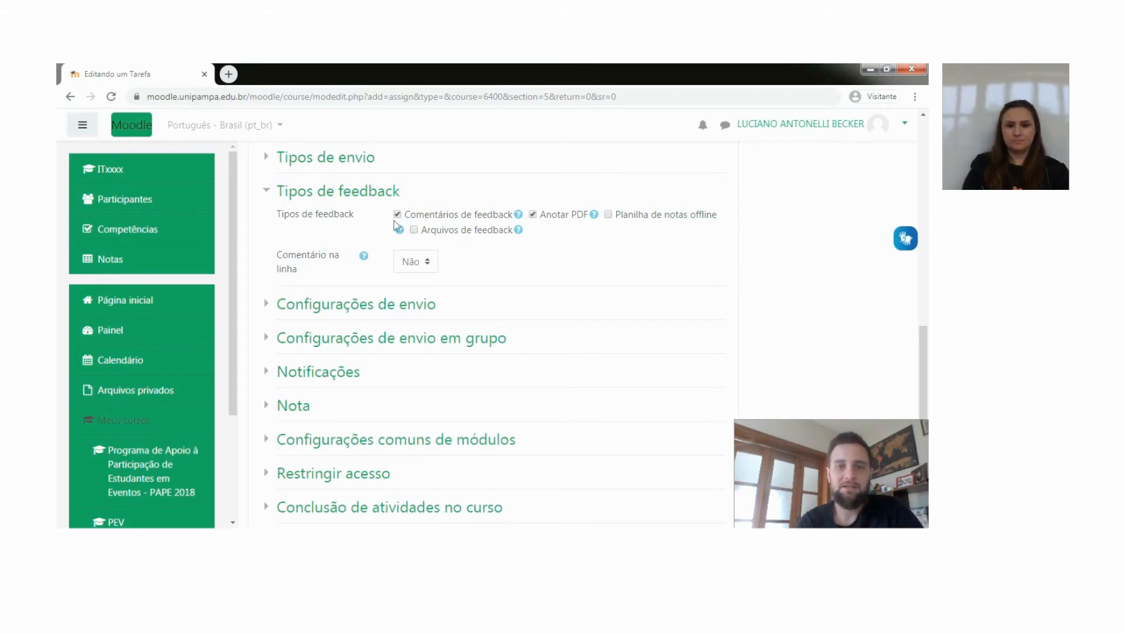
left_click(266, 197)
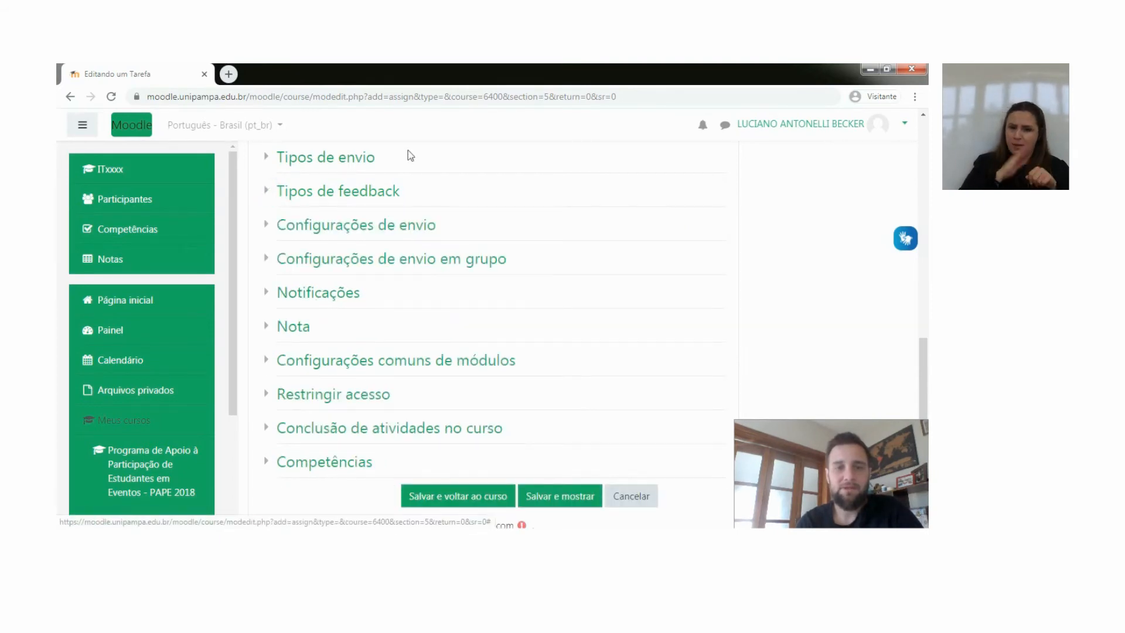
- Under Configurações de envio, set both the submit-button requirement and the non-plagiarism declaration requirement to Sim
left_click(268, 228)
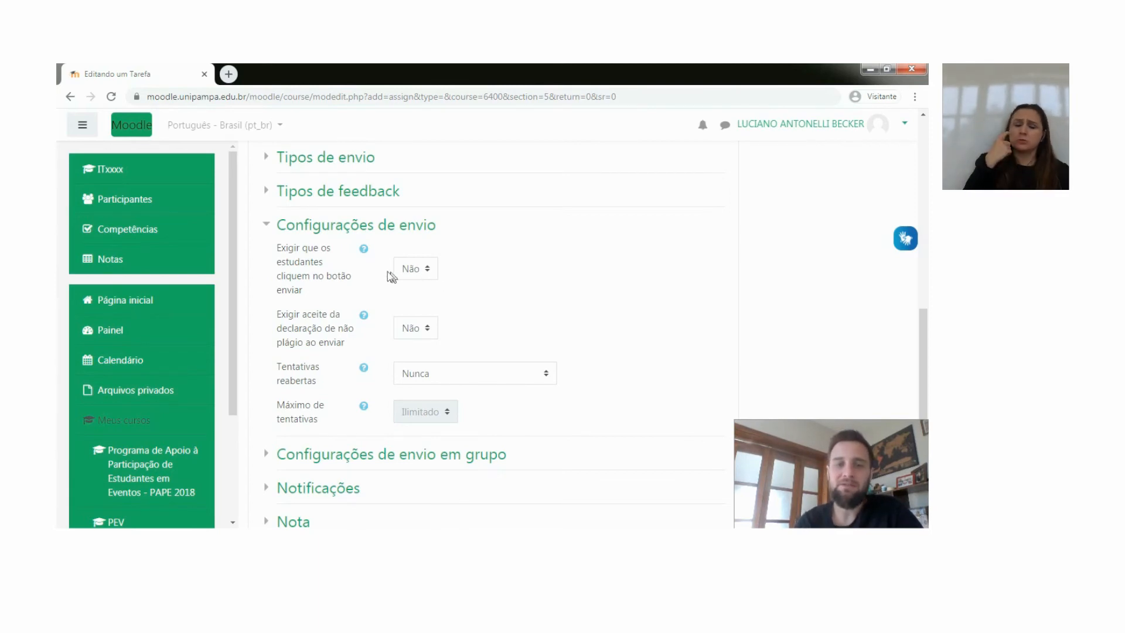
left_click(419, 276)
left_click(410, 306)
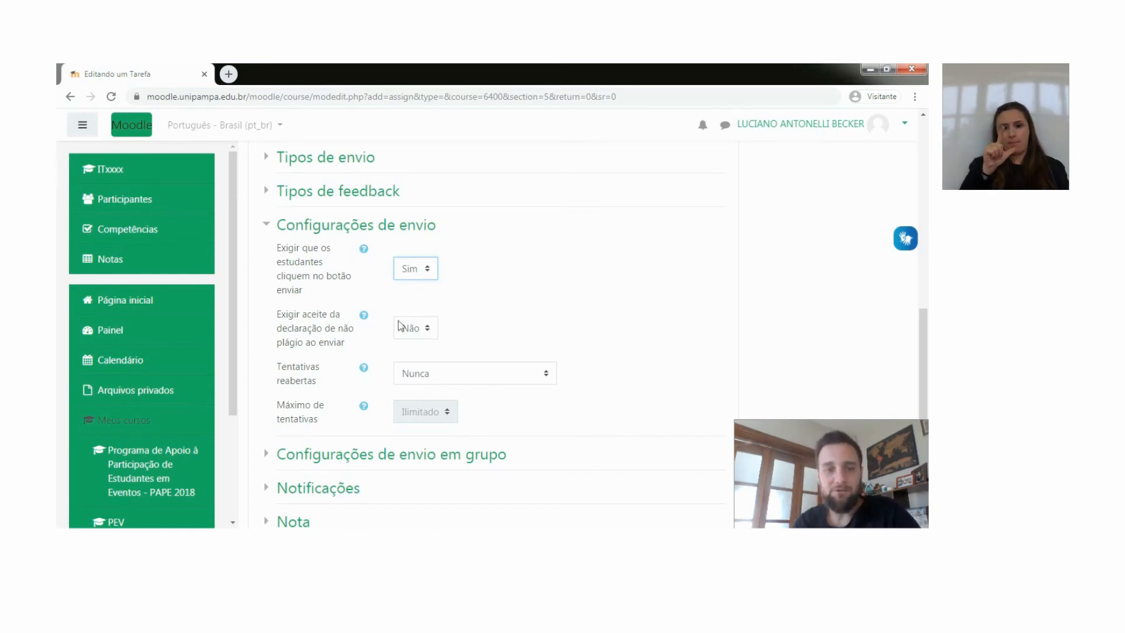
left_click(415, 328)
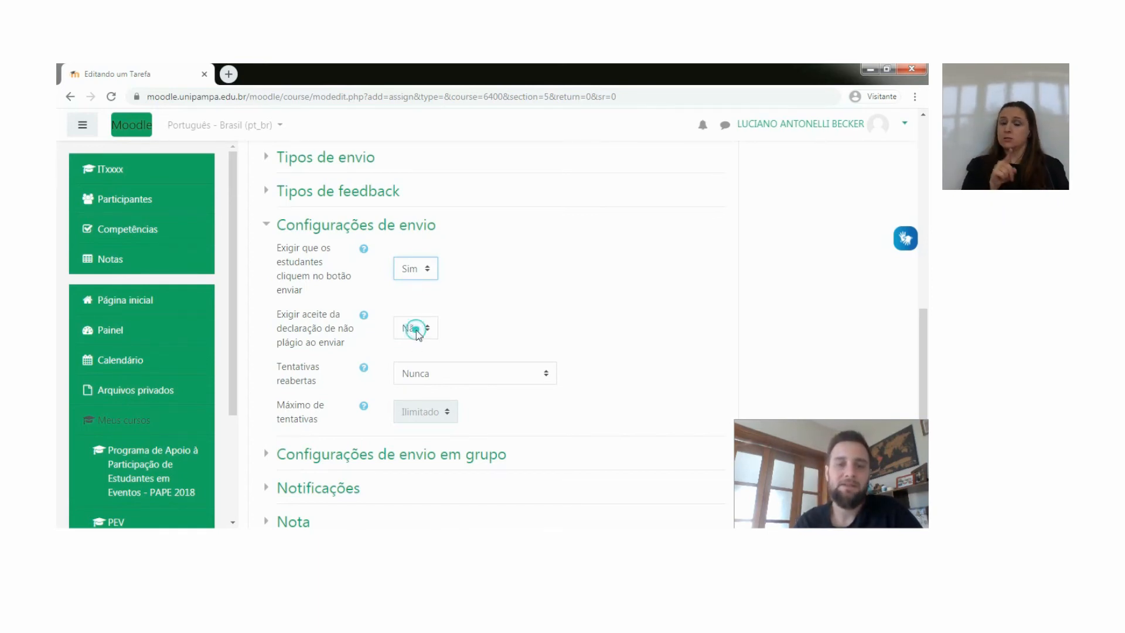
left_click(414, 362)
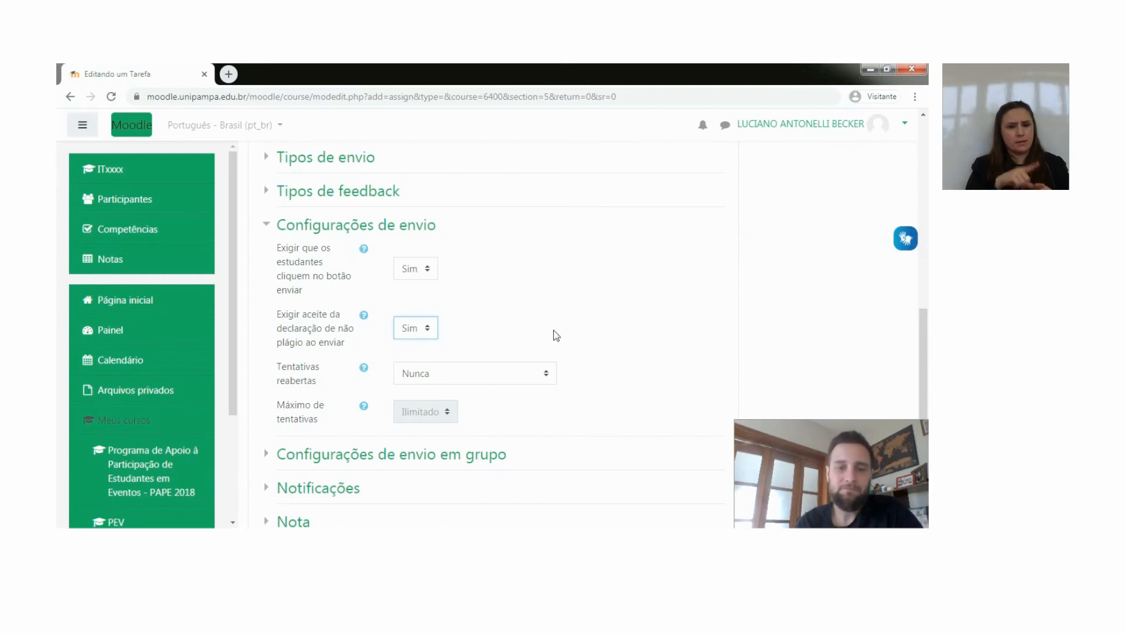
- Set Tentativas reabertas to Manualmente and Máximo de tentativas to 2
left_click(364, 368)
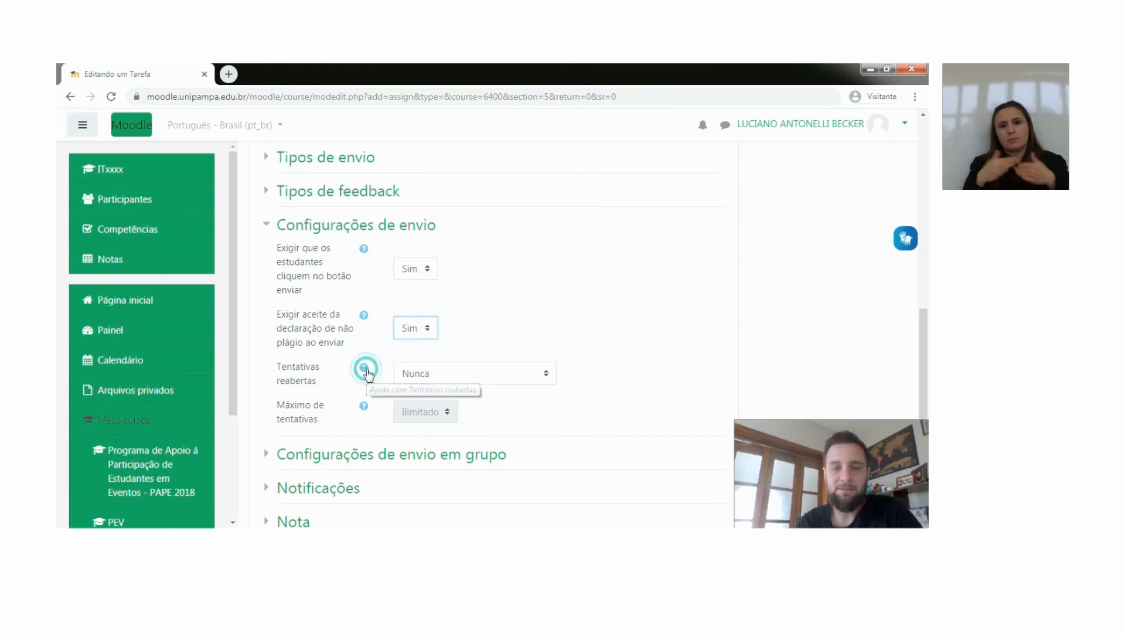
left_click(605, 292)
left_click(517, 373)
left_click(454, 409)
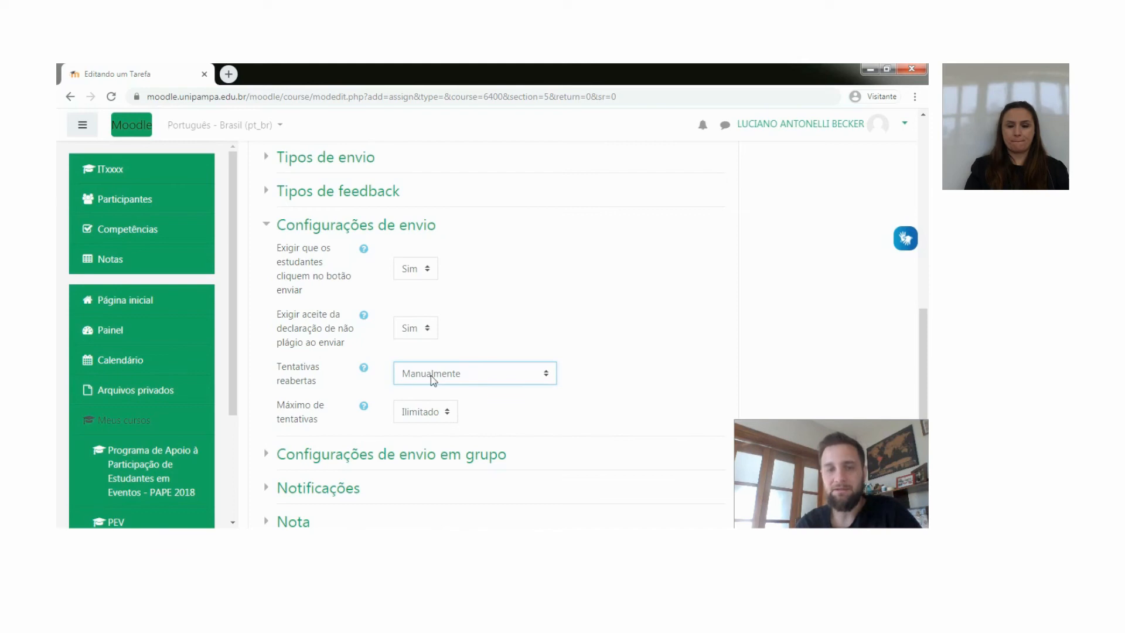
left_click_drag(926, 324, 926, 350)
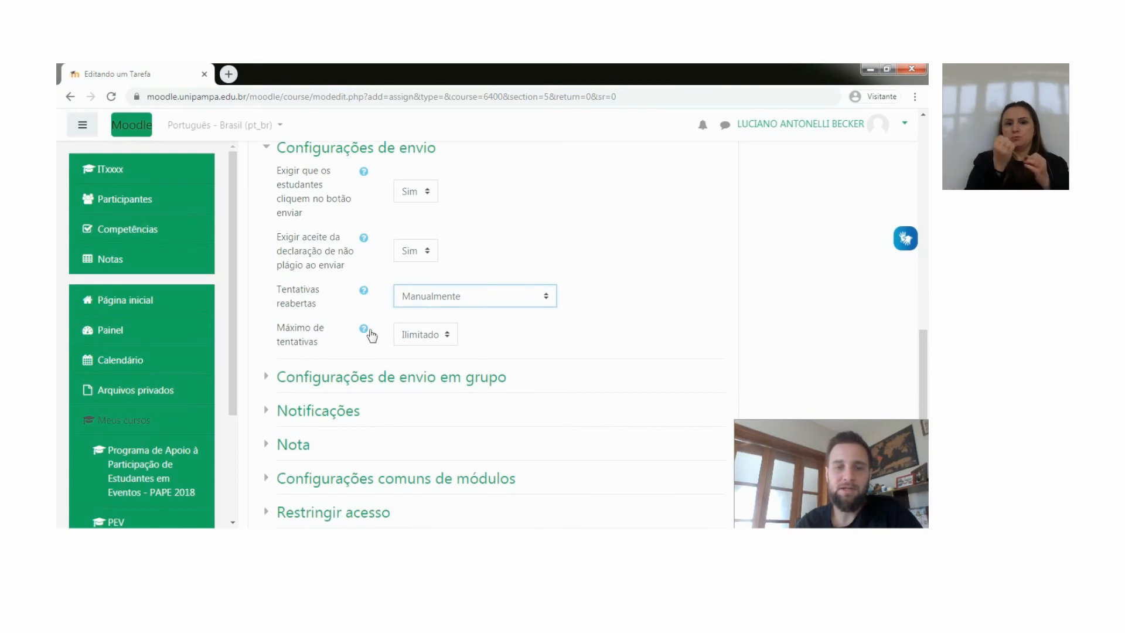
left_click(422, 338)
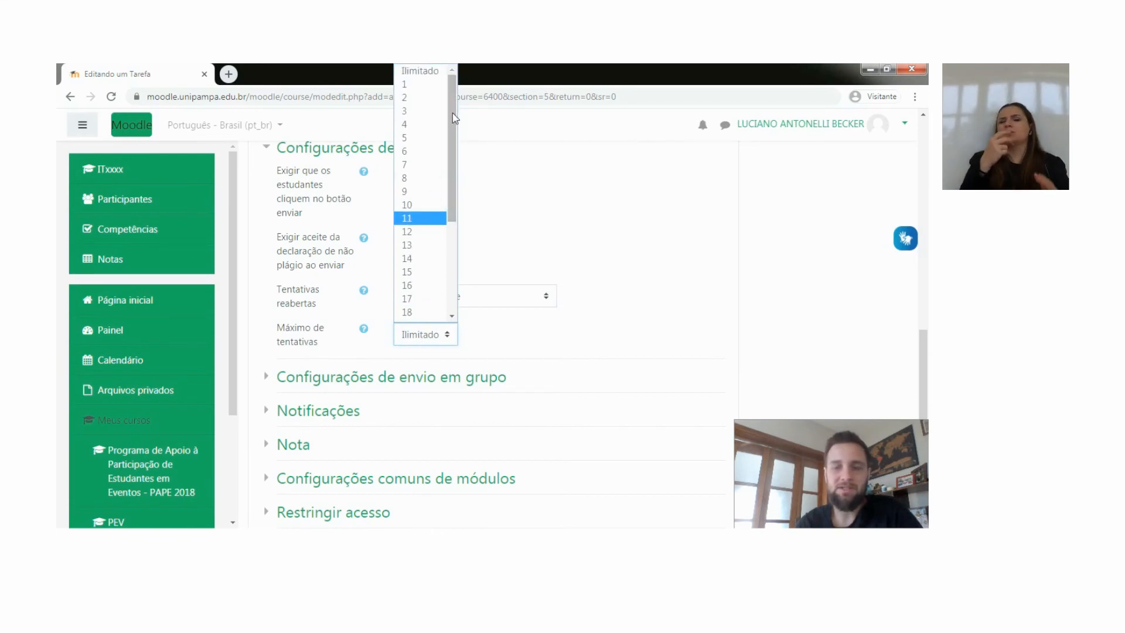
left_click(417, 97)
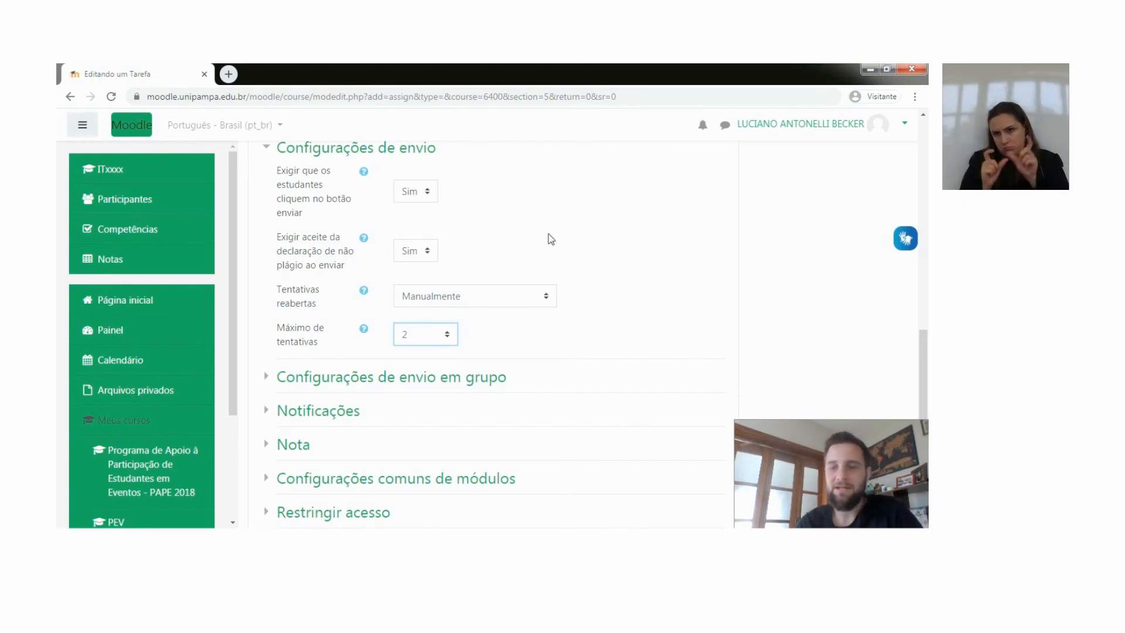
- Collapse Configurações de envio, then save the assignment and return to the course
left_click(281, 154)
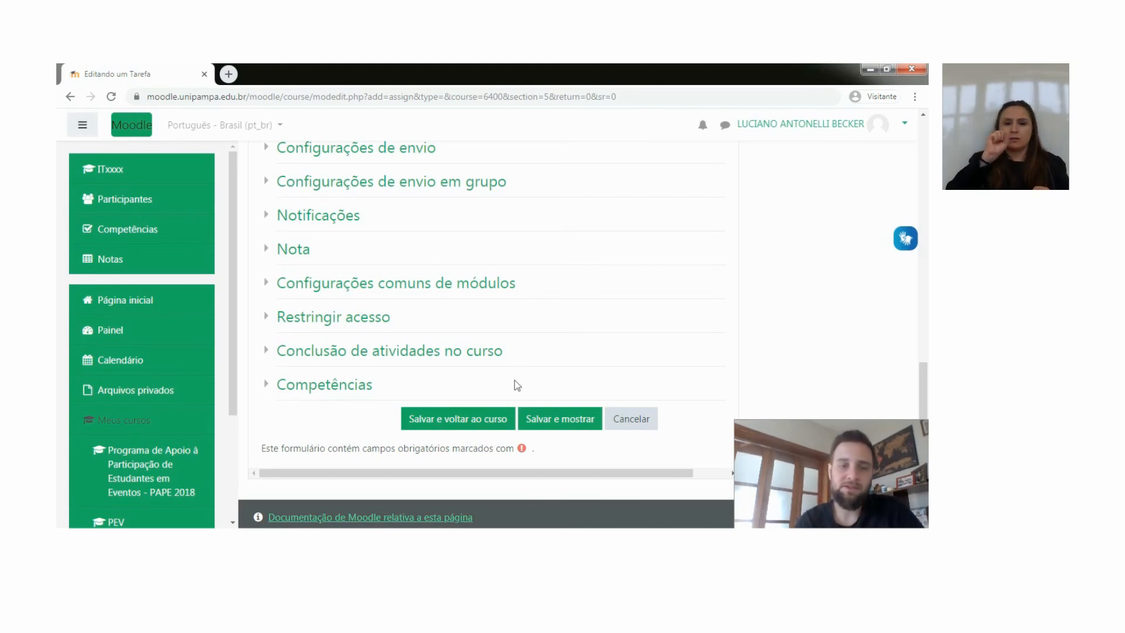
left_click(466, 425)
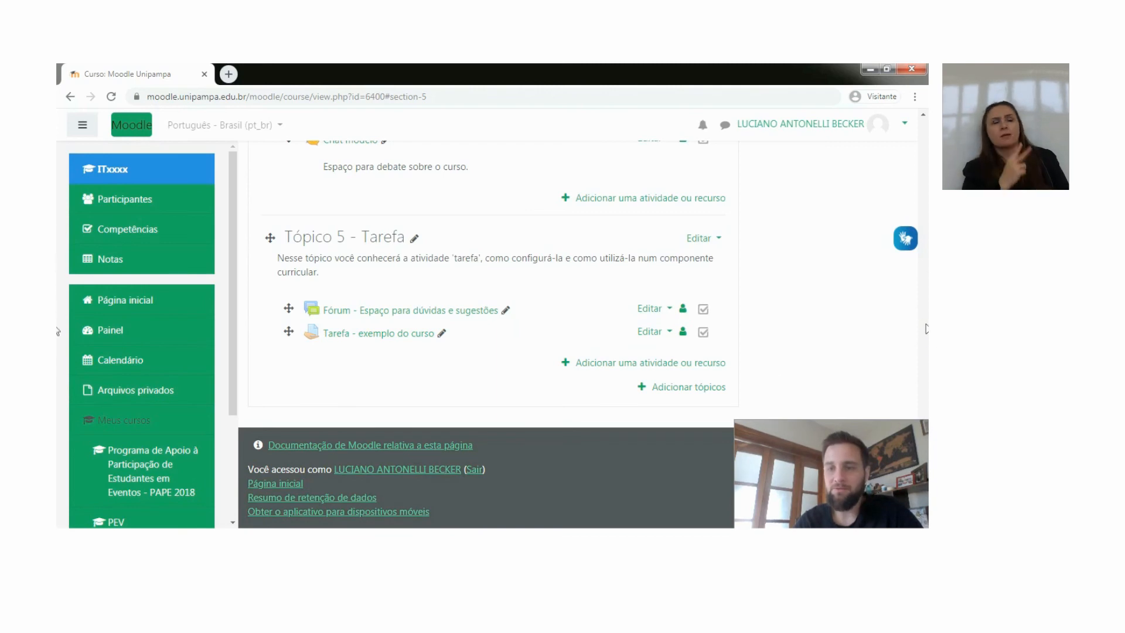
- Switch the course view to the Estudante role
scroll(927, 340, "up", 6)
left_click_drag(927, 377, 919, 120)
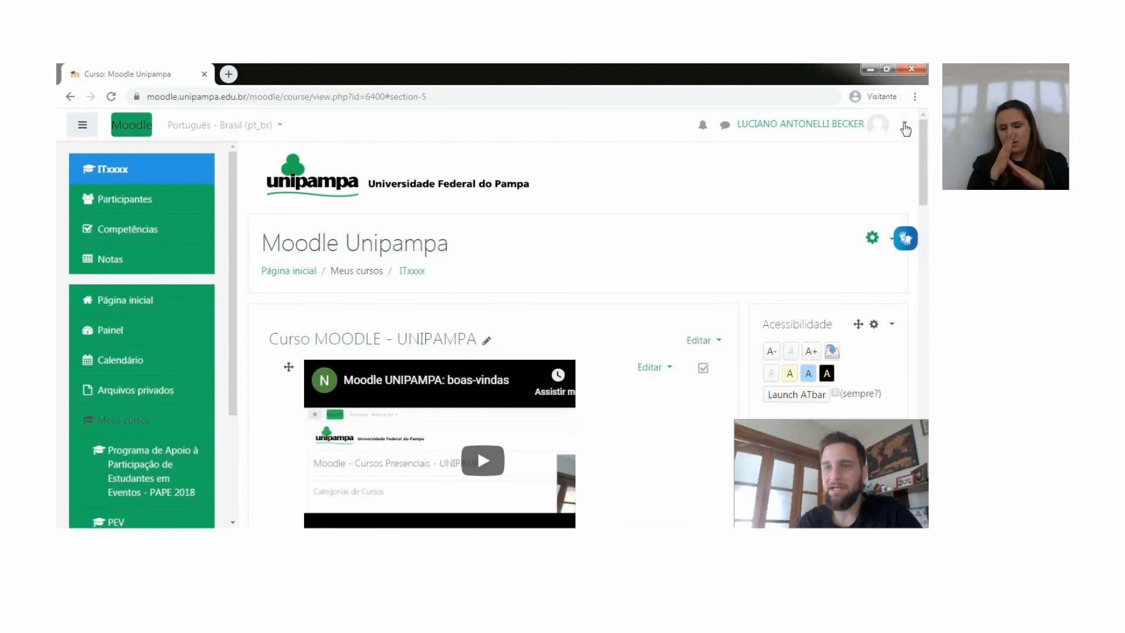
left_click(906, 123)
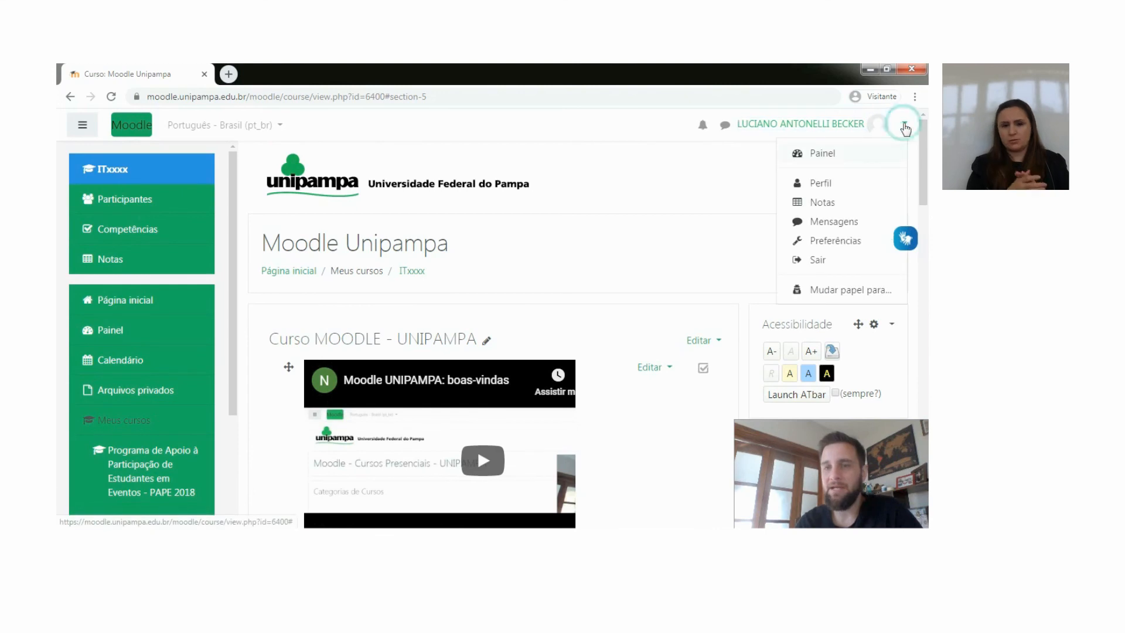
left_click(842, 290)
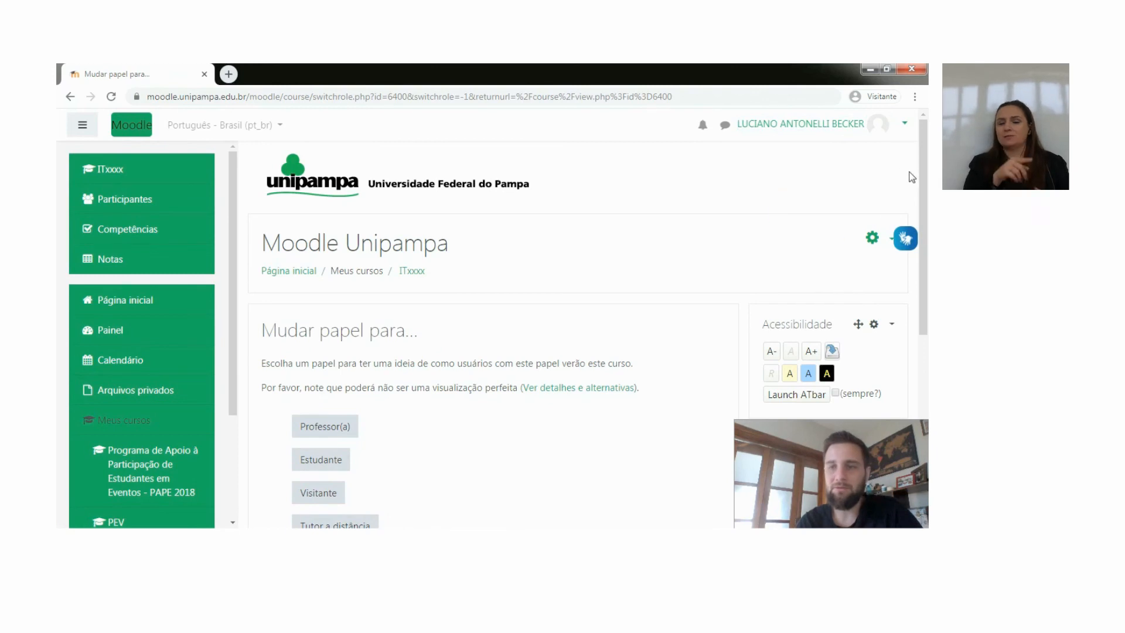
scroll(925, 240, "down", 2)
scroll(927, 246, "down", 1)
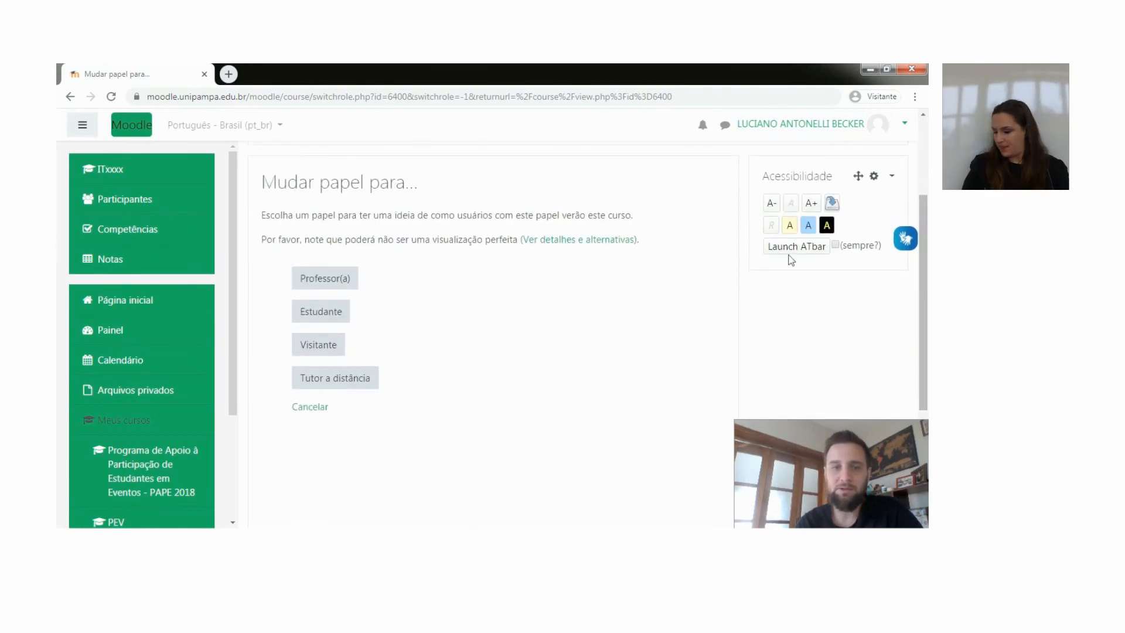
left_click(319, 312)
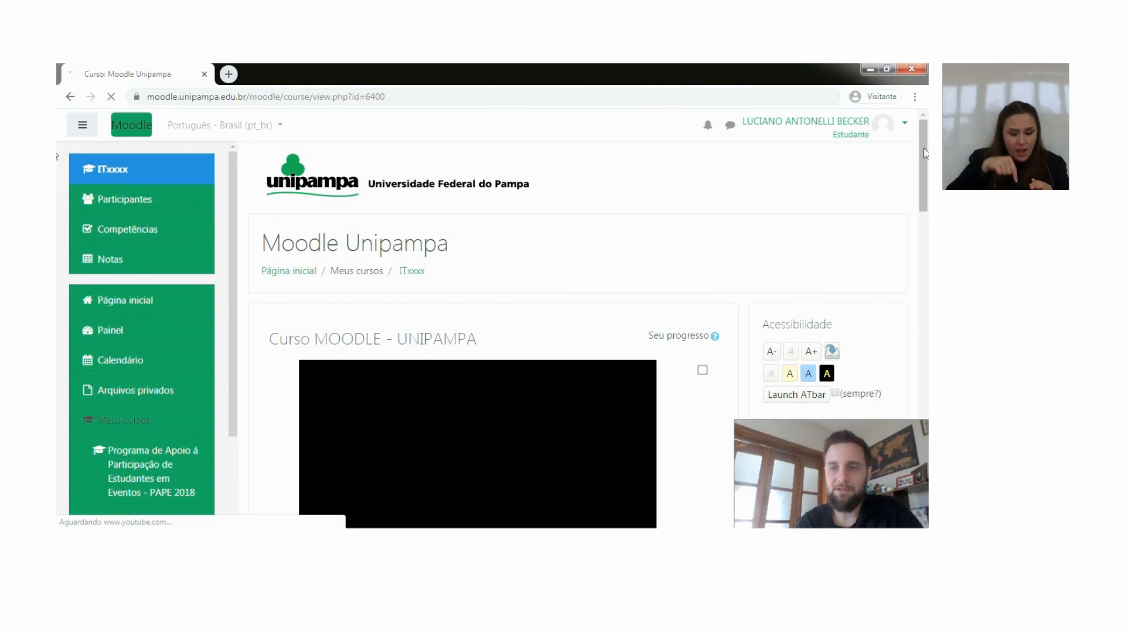
- Open "Tarefa - exemplo do curso" in Tópico 5 and review its submission status
scroll(59, 286, "down", 10)
scroll(60, 286, "down", 10)
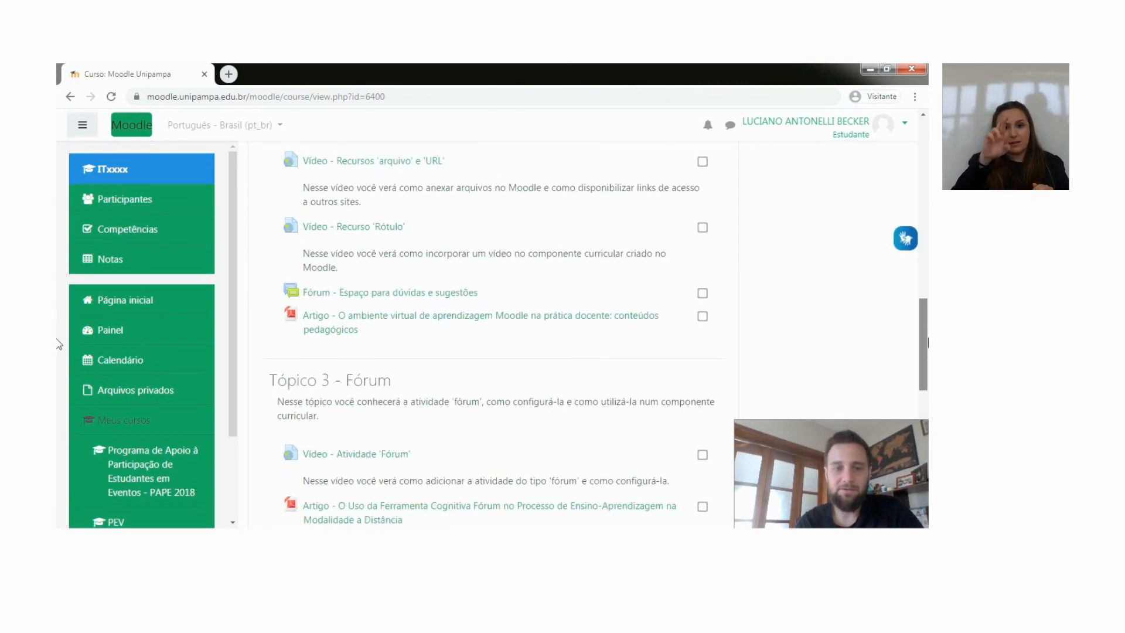
scroll(59, 436, "down", 3)
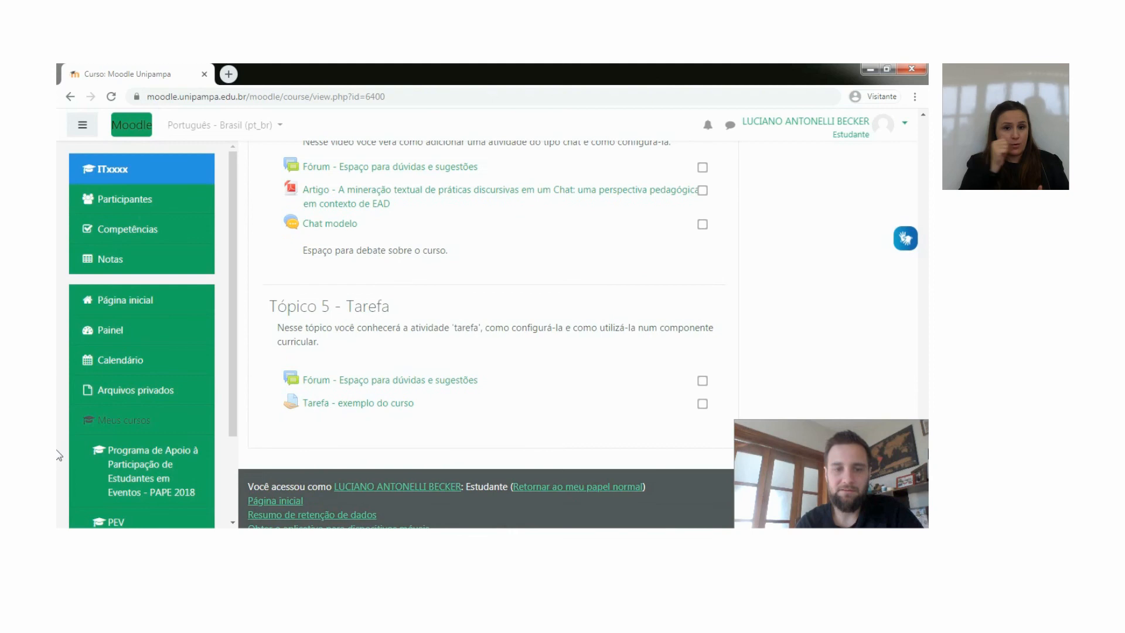
left_click(361, 404)
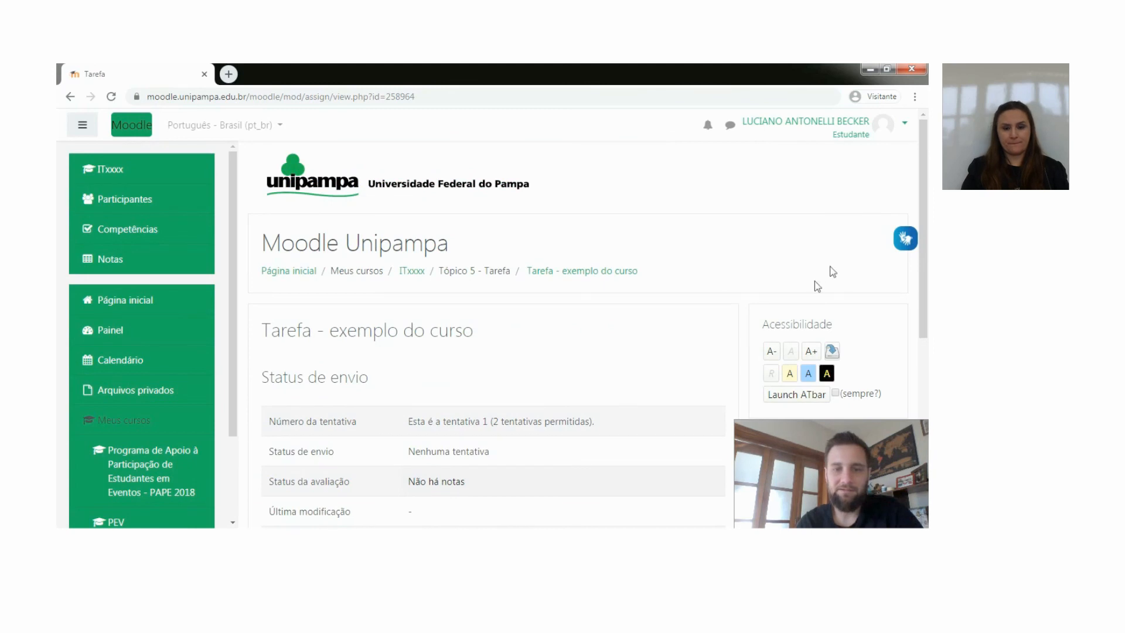
left_click_drag(924, 177, 928, 283)
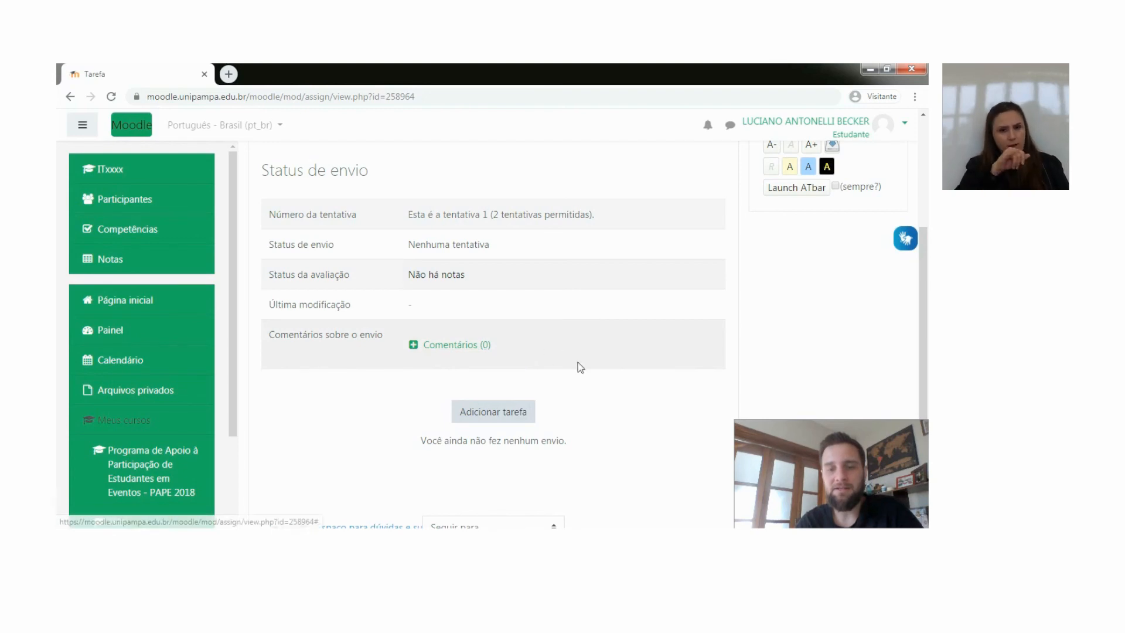
- Start adding a submission to the assignment and view its file upload area
left_click(491, 416)
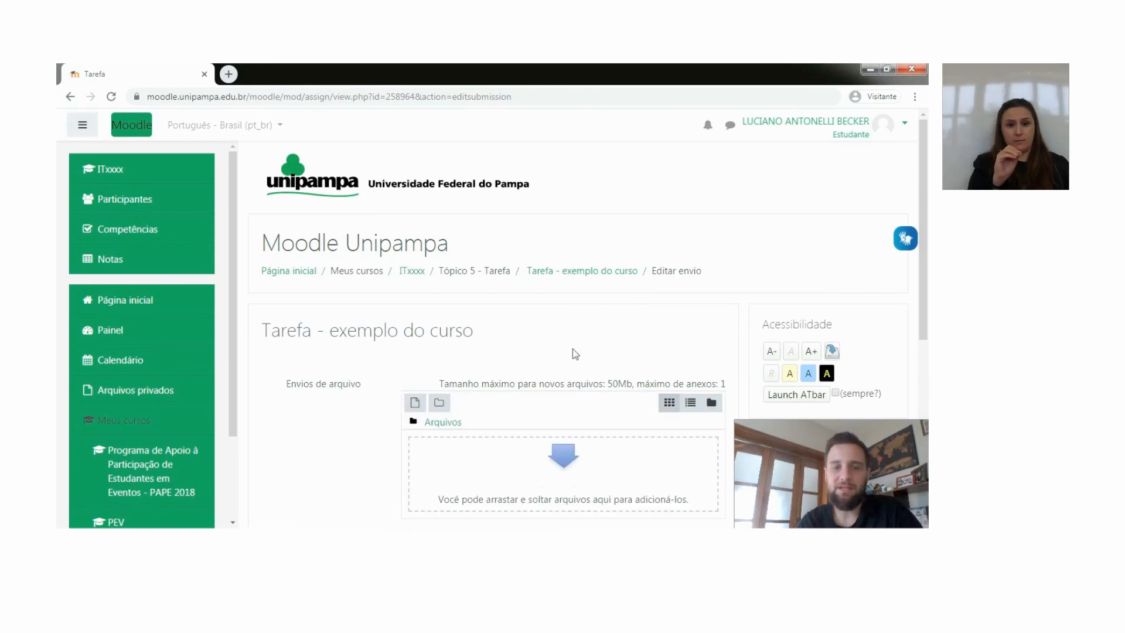
left_click_drag(918, 170, 928, 225)
scroll(59, 226, "down", 1)
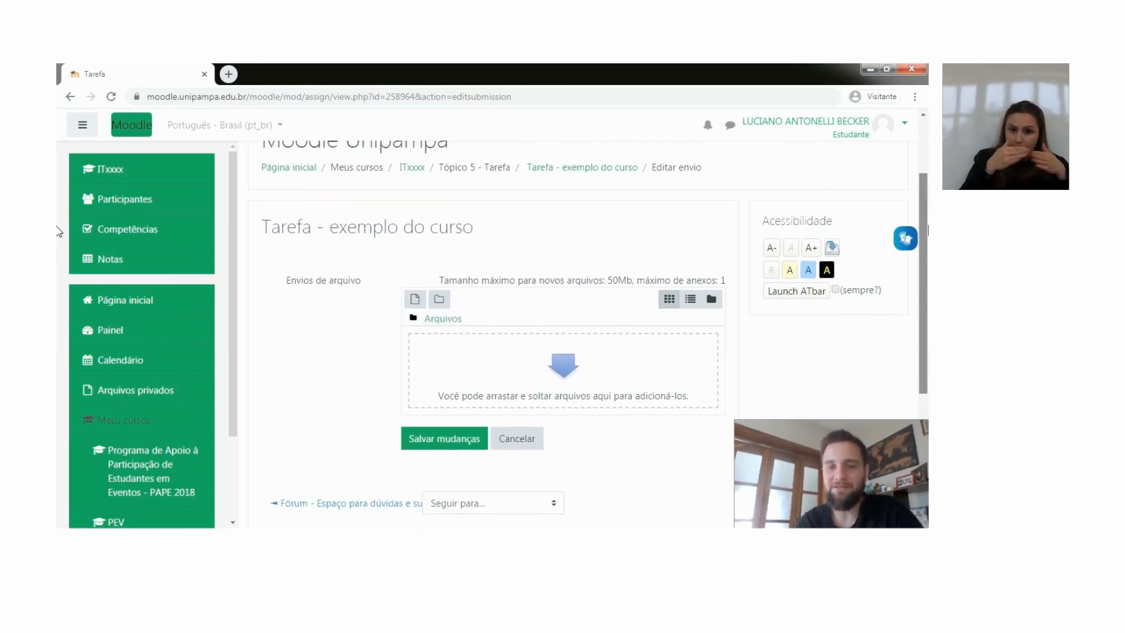